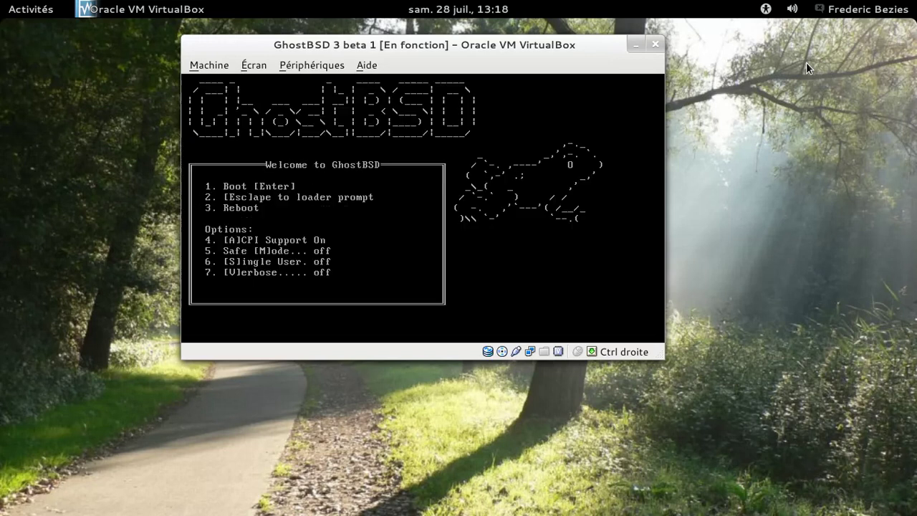
Step: Boot GhostBSD normally and switch the virtual machine to full screen
key(Return)
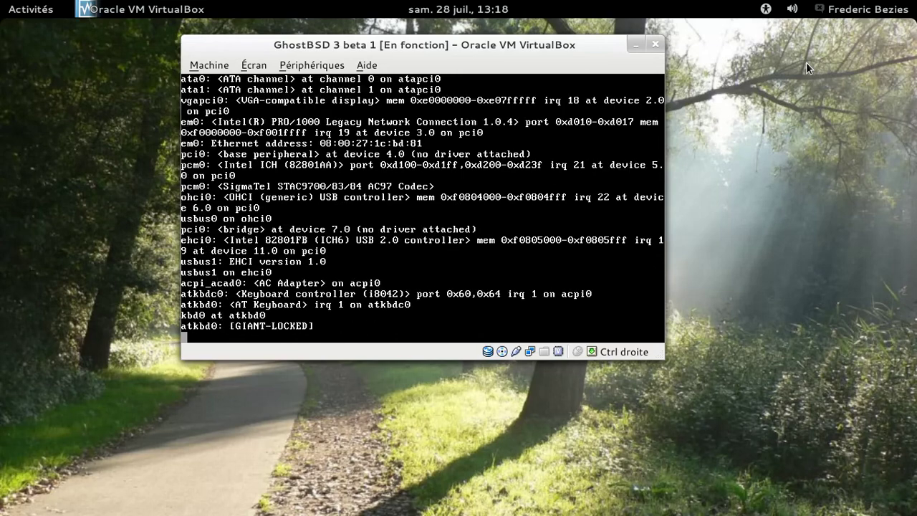
key(ctrl+f)
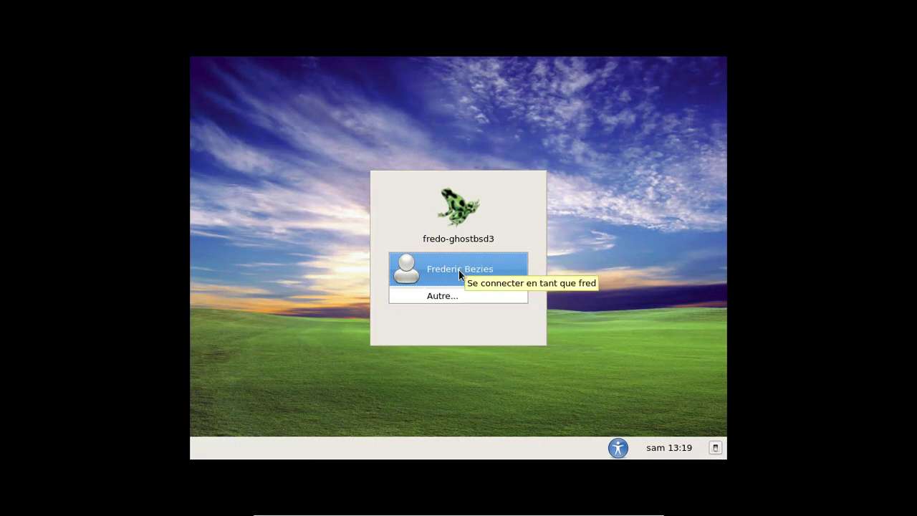
Step: Log in to the listed user account with the Français keyboard layout, entering the account password
click(458, 268)
click(483, 450)
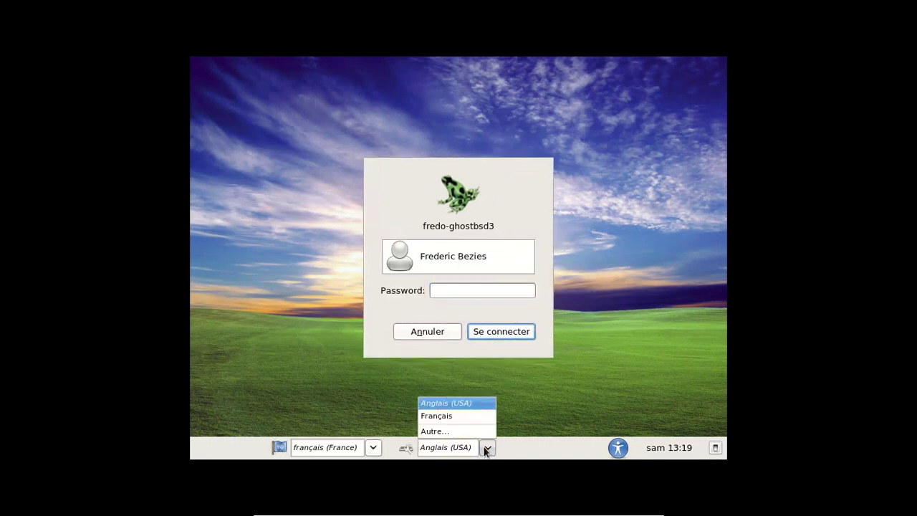
click(461, 416)
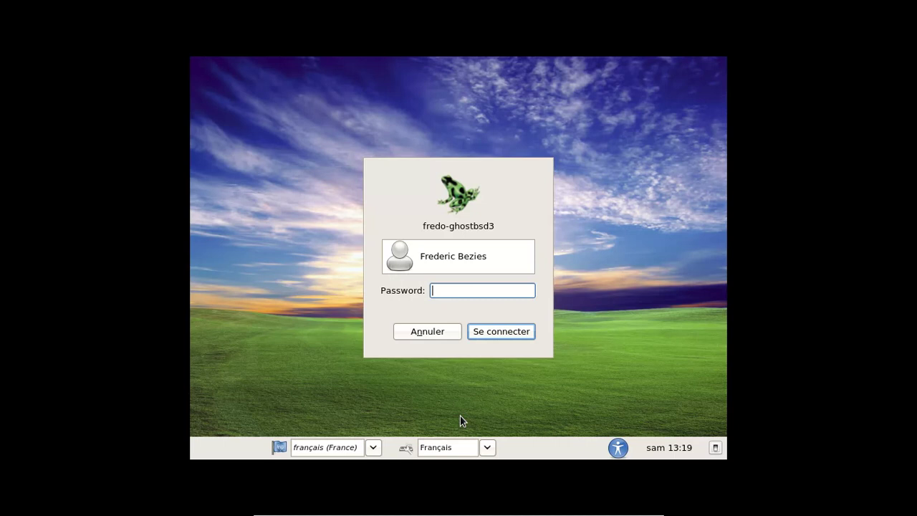
text(••••••••)
click(498, 331)
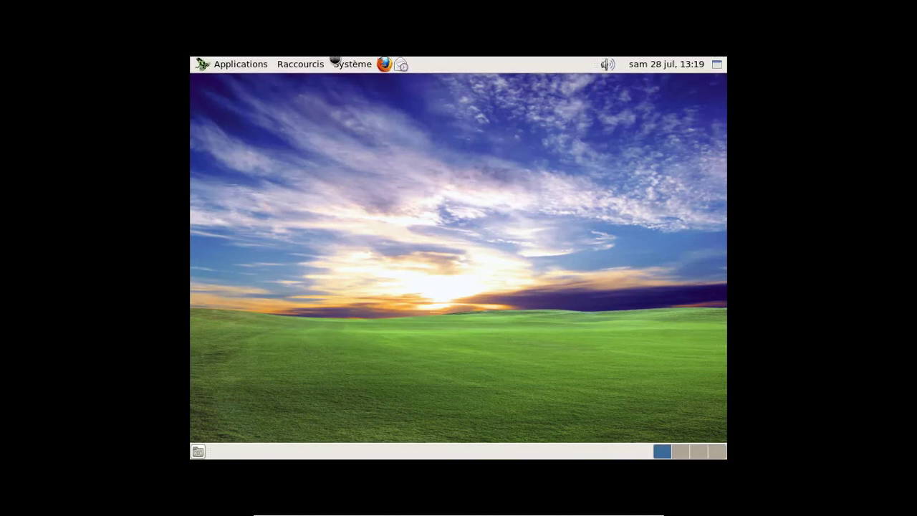
Step: Set the display resolution to 1366 x 768, keep the new configuration and close the screen preferences
click(347, 64)
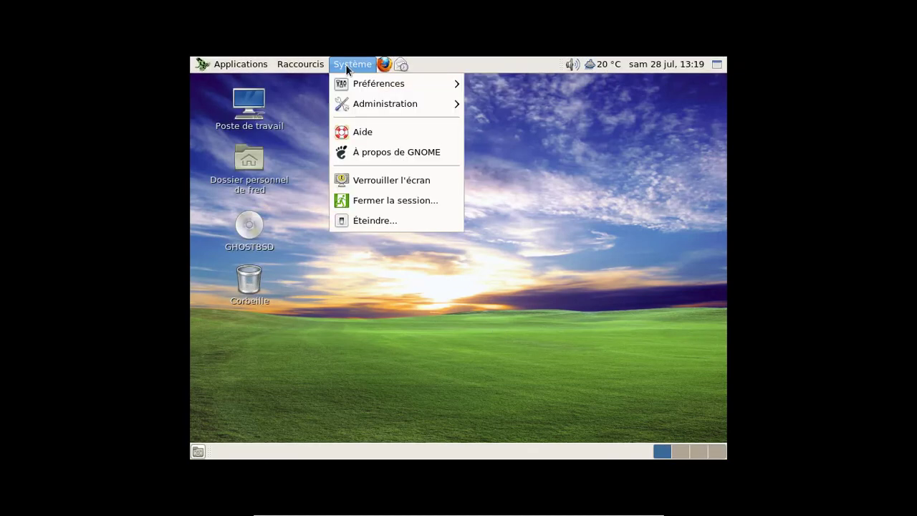
mouse_move(352, 87)
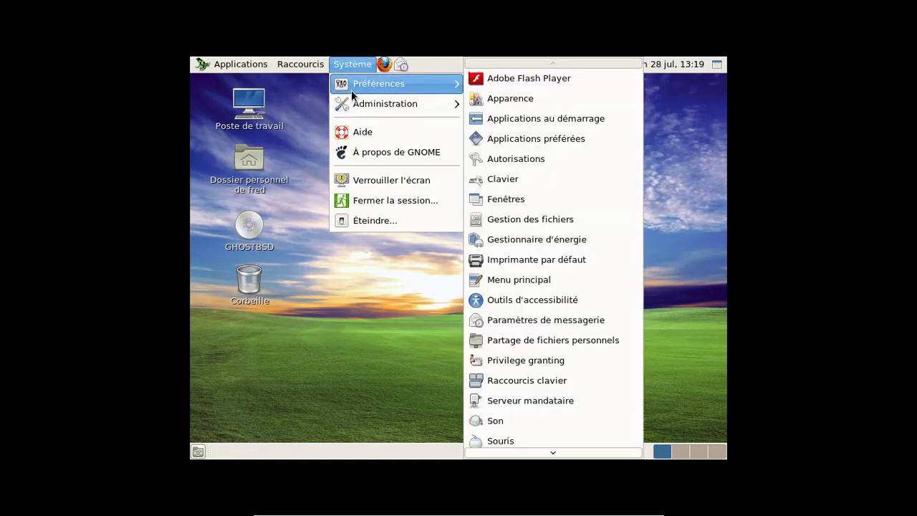
scroll(552, 430, down, 3)
click(501, 433)
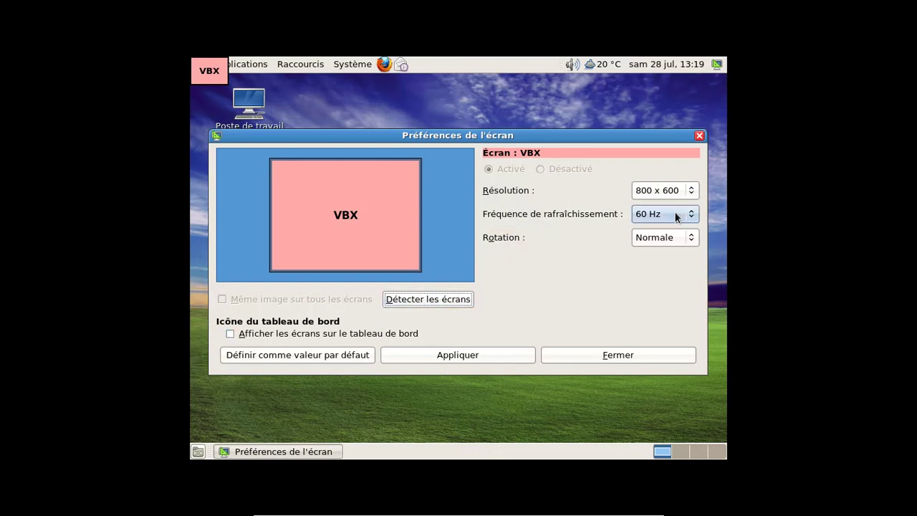
click(691, 192)
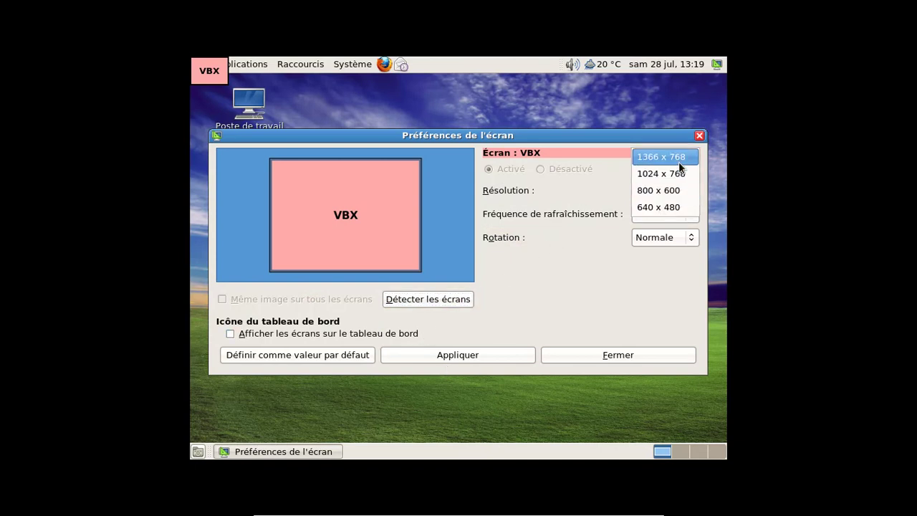
click(678, 162)
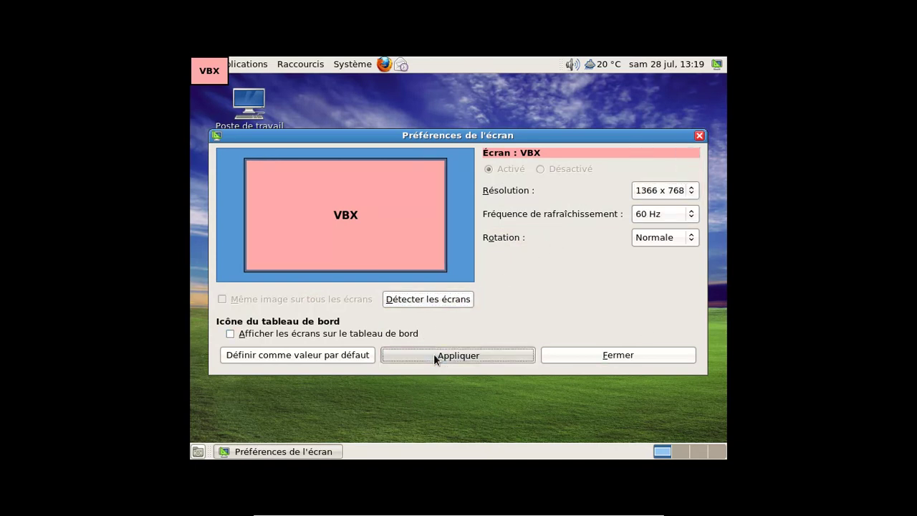
click(434, 354)
click(332, 221)
click(389, 306)
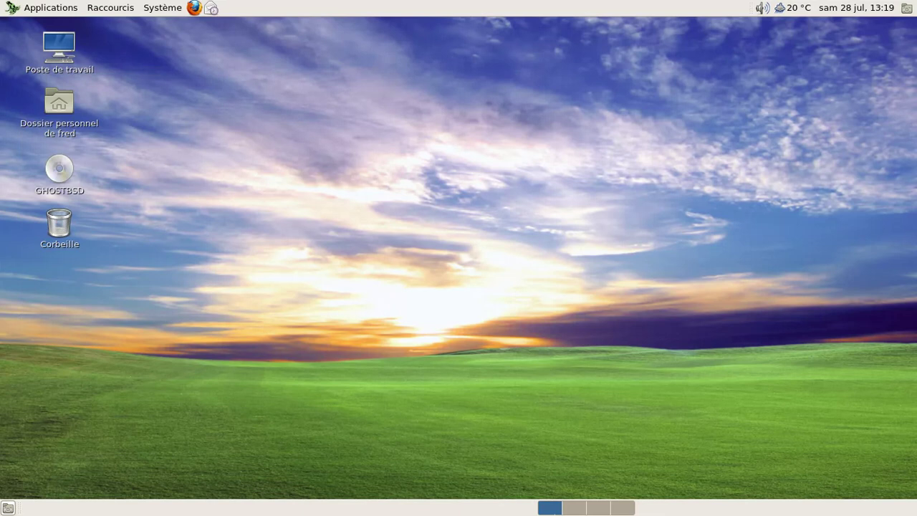
right_click(529, 508)
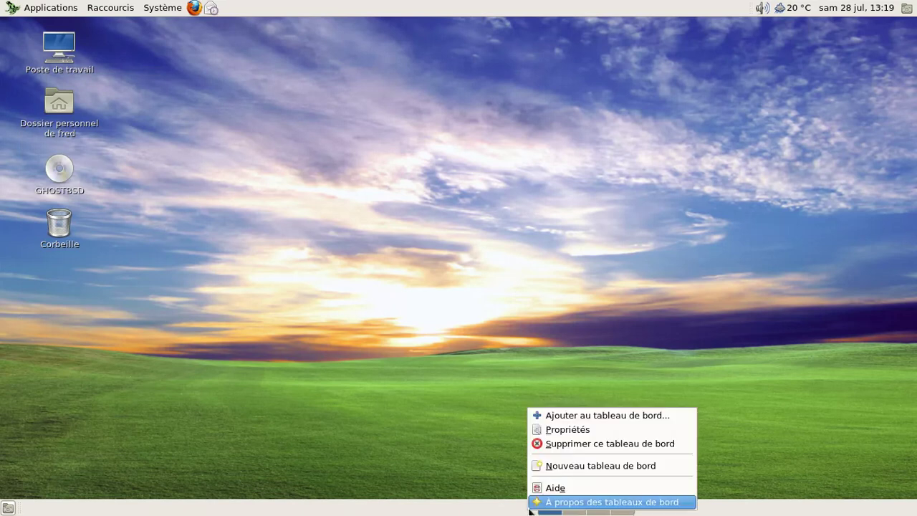
click(558, 431)
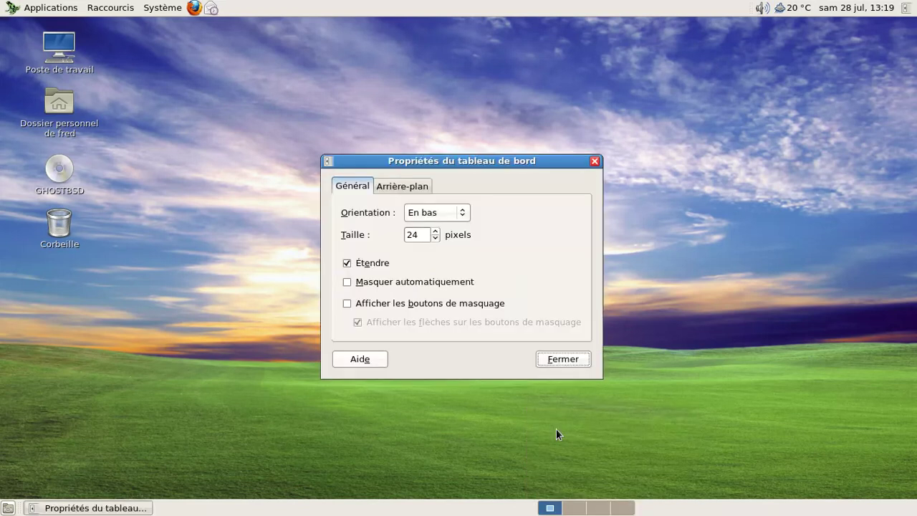
click(549, 360)
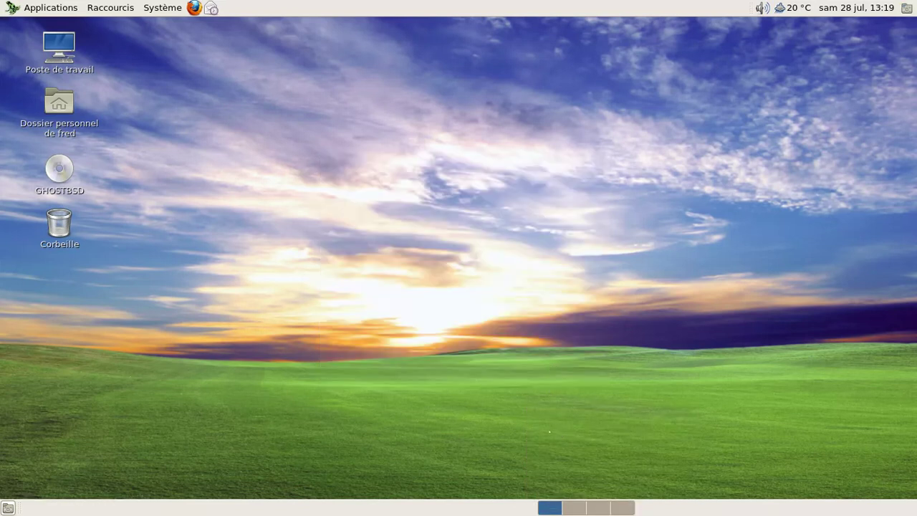
right_click(518, 510)
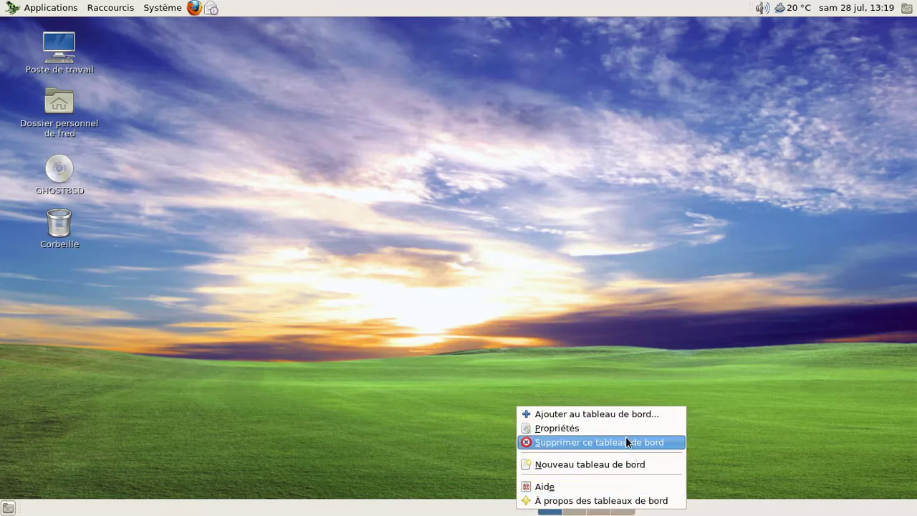
click(724, 515)
Step: Unlock the workspace switcher, move it beside the show-desktop button on the lower desktop panel, and lock it there
right_click(629, 510)
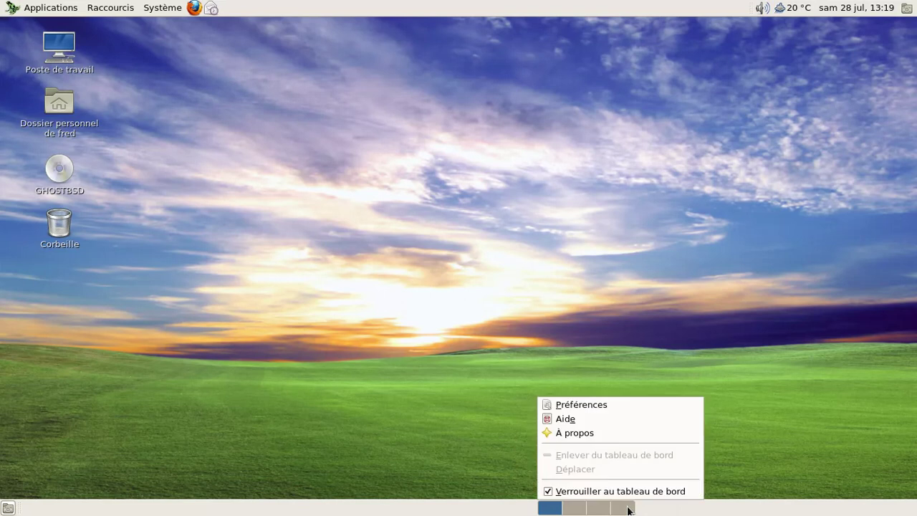
click(617, 493)
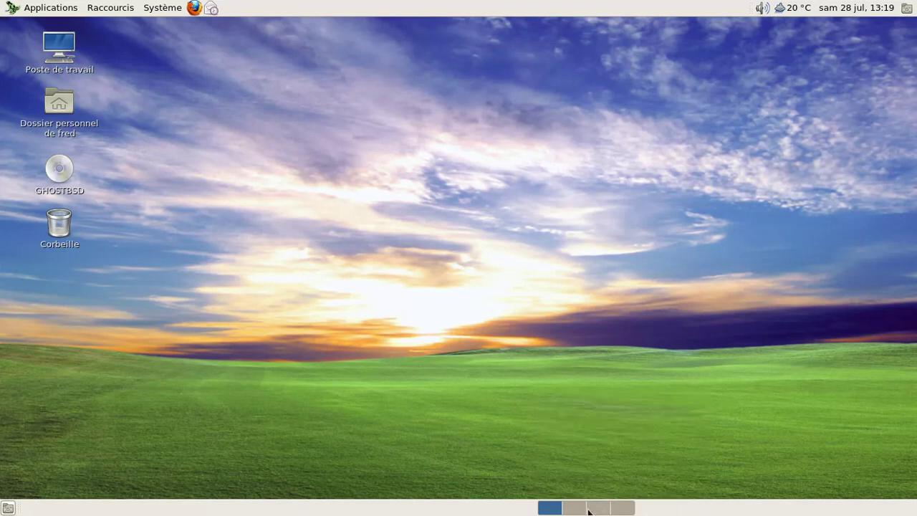
right_click(548, 510)
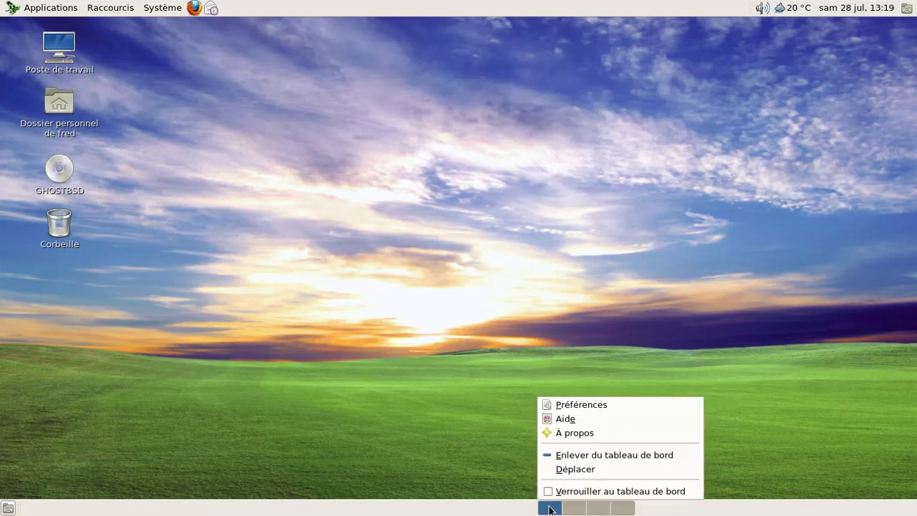
click(566, 472)
click(41, 501)
right_click(42, 503)
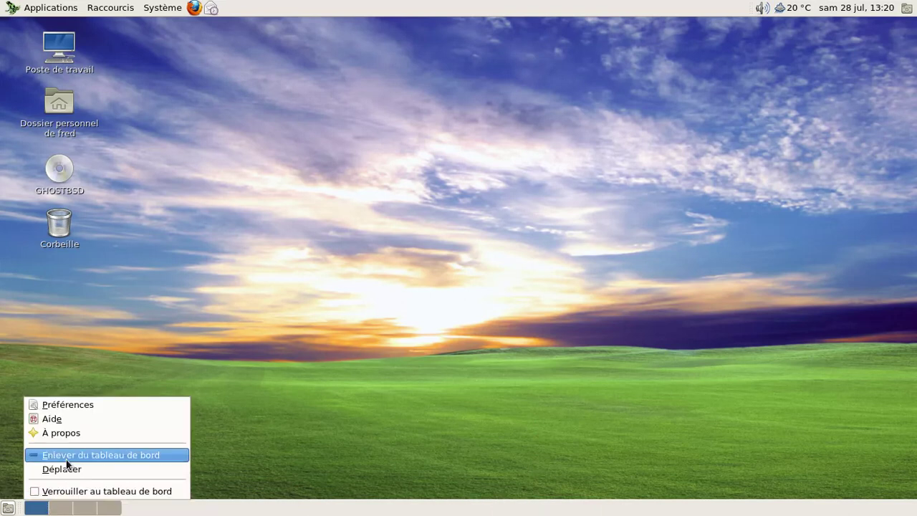
click(93, 491)
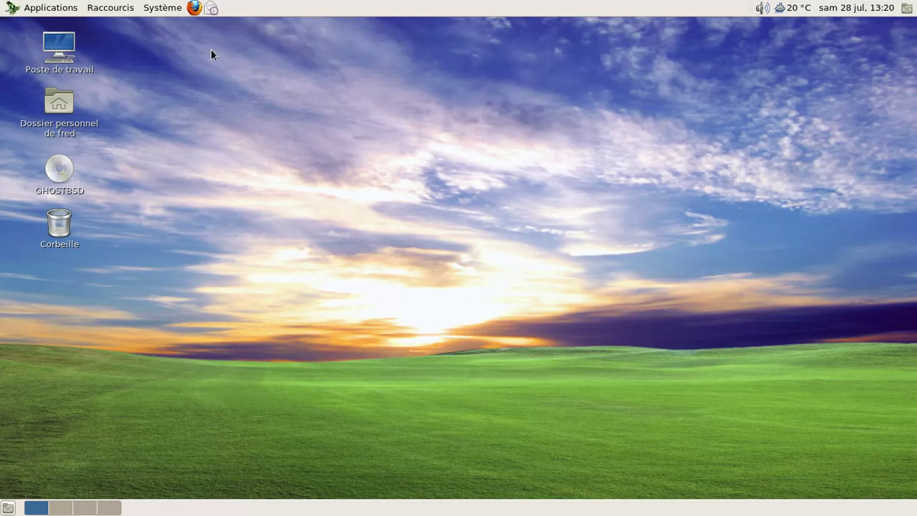
Step: Launch the Firefox web browser, then enlarge and reposition its window on the desktop
click(66, 11)
mouse_move(50, 107)
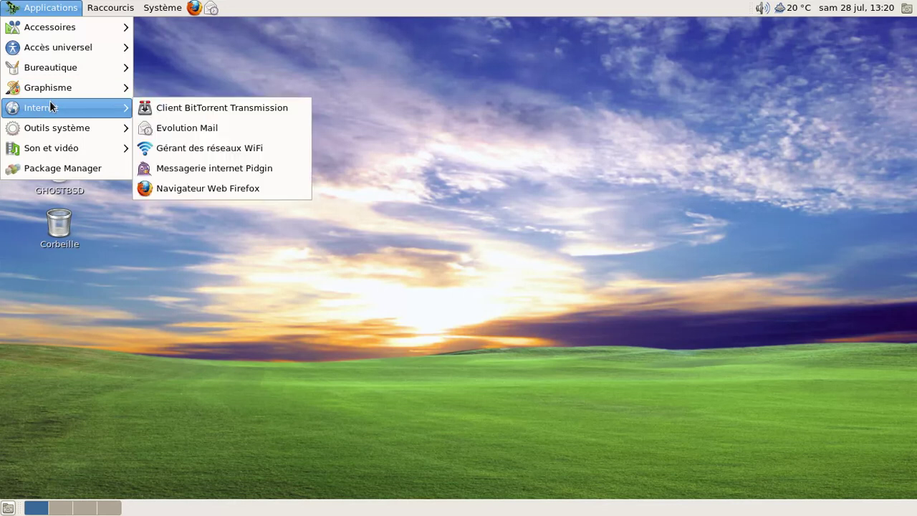
click(178, 185)
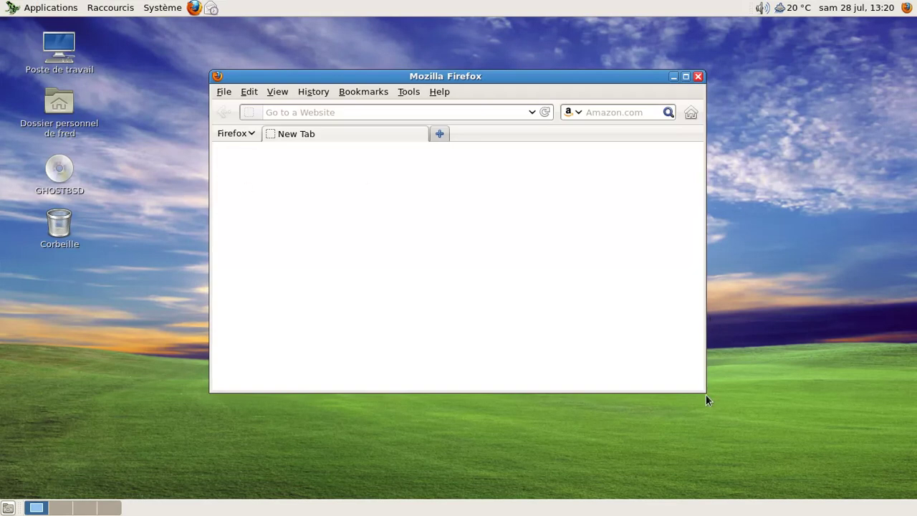
drag(705, 393, 783, 440)
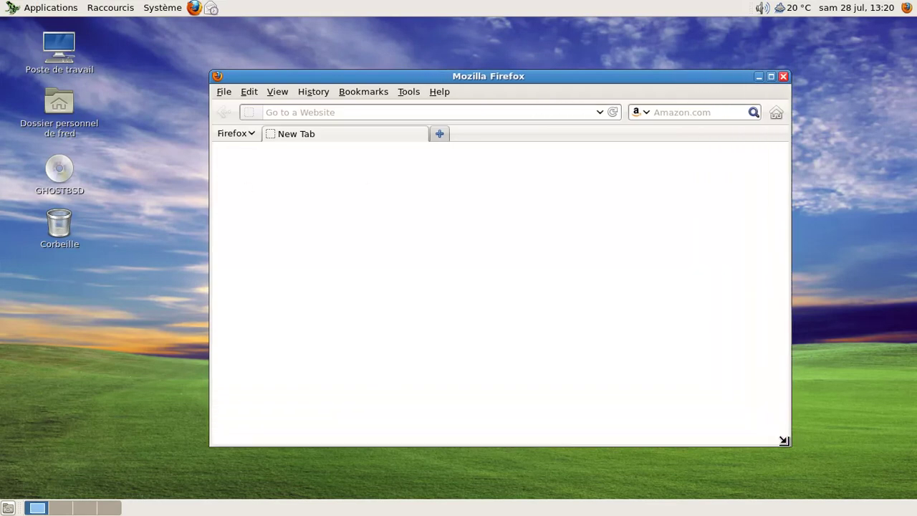
drag(456, 81, 425, 59)
Step: View the About Firefox information and close it
click(416, 70)
click(438, 167)
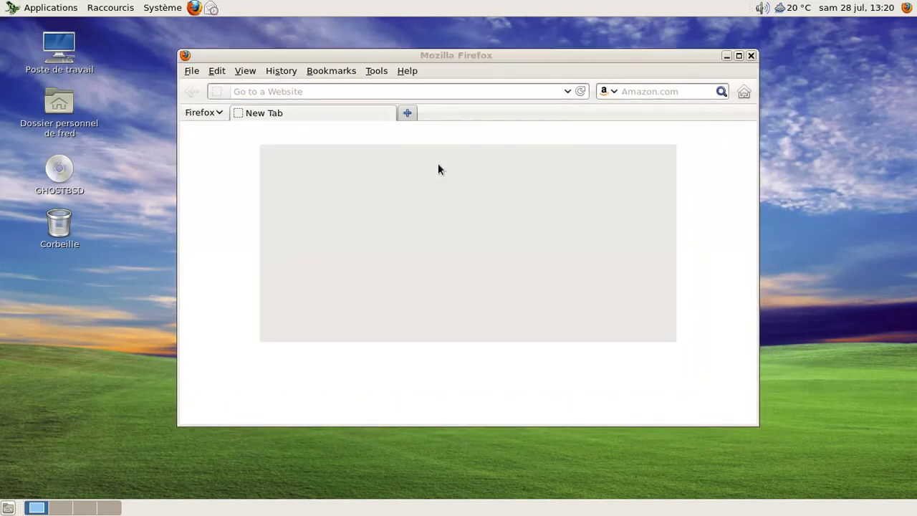
click(670, 138)
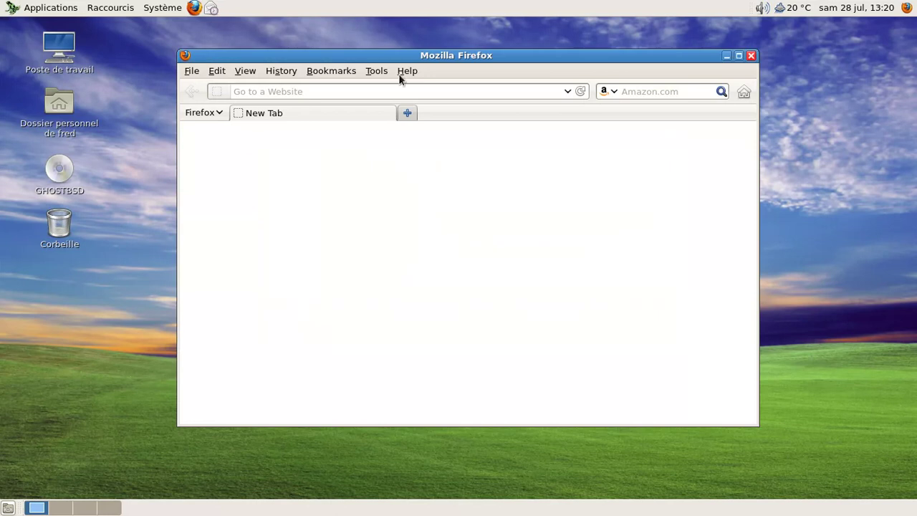
Step: Enable the Tabs on Top option in Firefox's toolbar settings
click(245, 71)
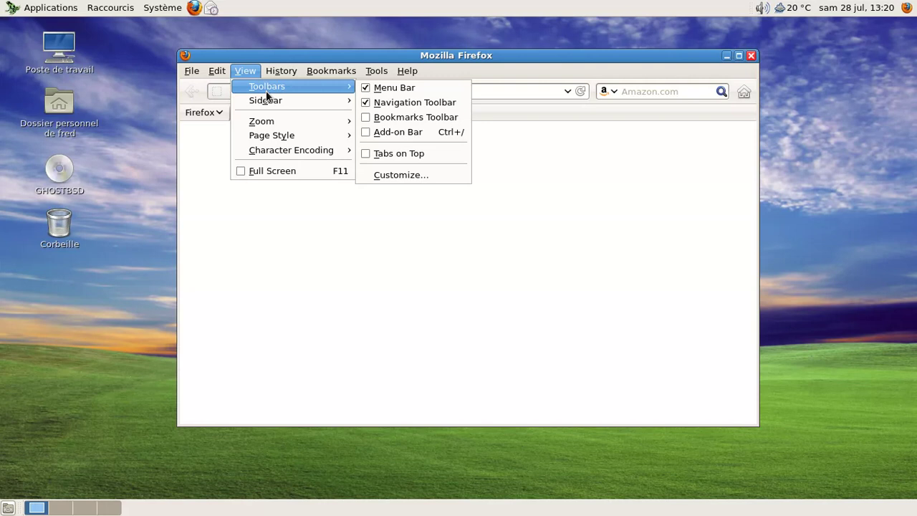
click(378, 152)
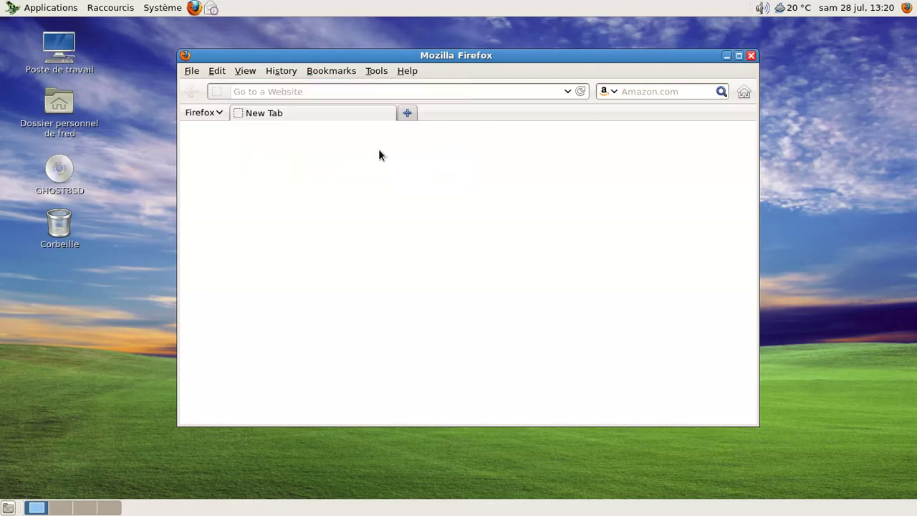
Step: Look through Firefox's history, toolbar, page style and file options, and close the browser
click(281, 71)
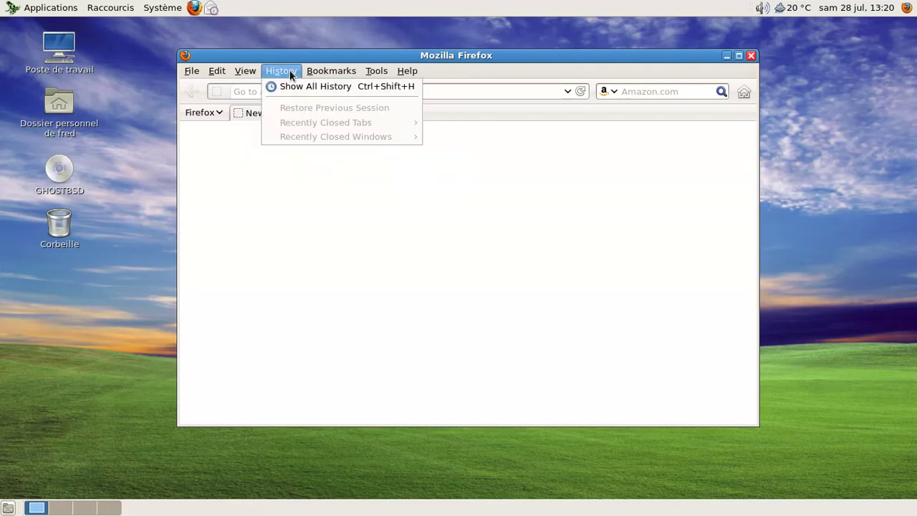
mouse_move(246, 70)
mouse_move(284, 122)
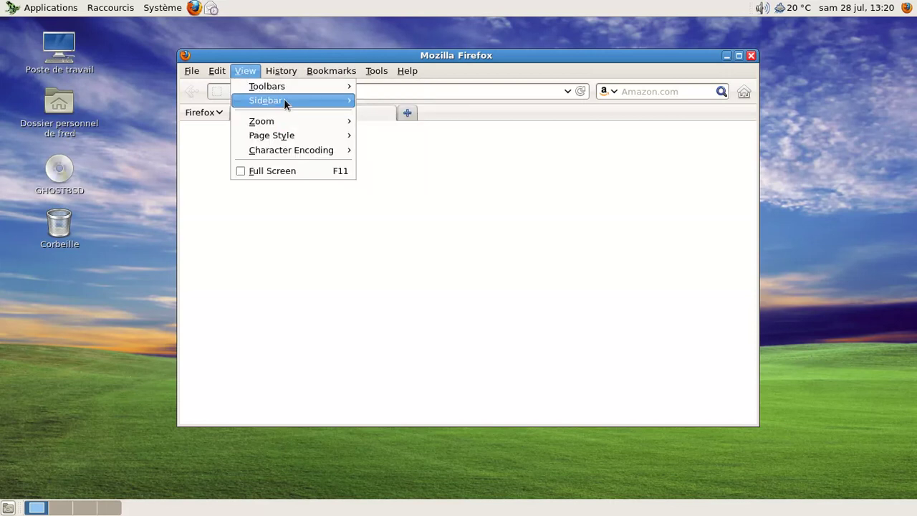
mouse_move(285, 87)
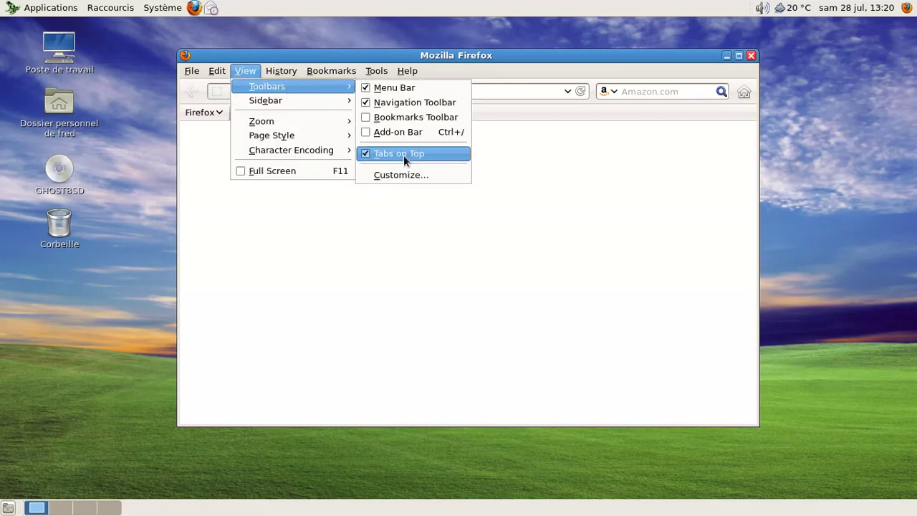
mouse_move(317, 121)
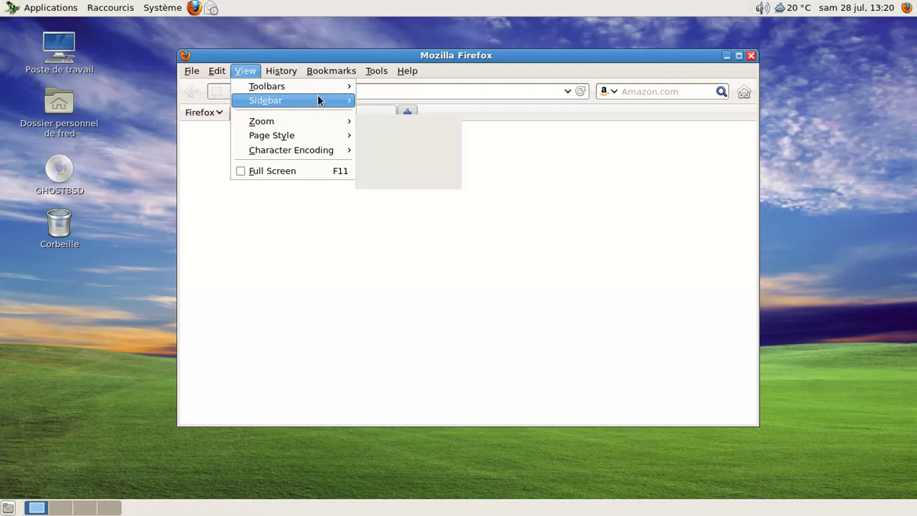
mouse_move(319, 82)
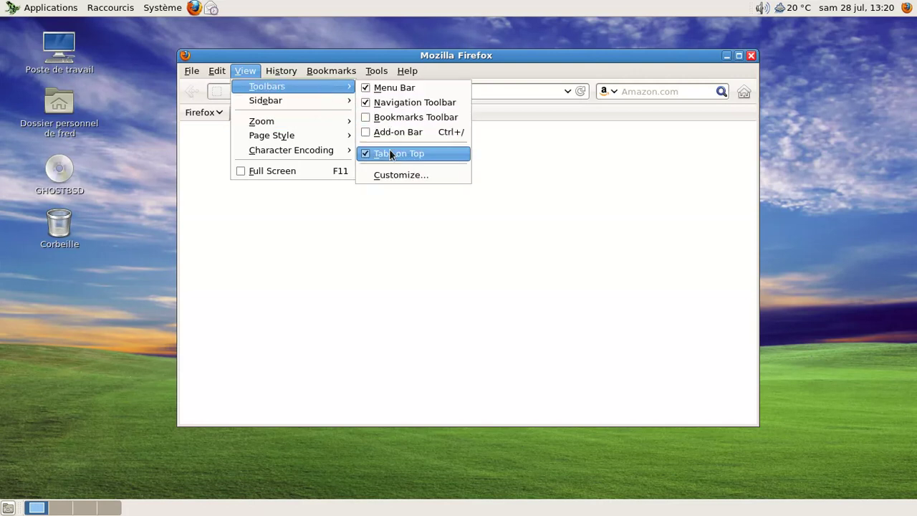
mouse_move(322, 140)
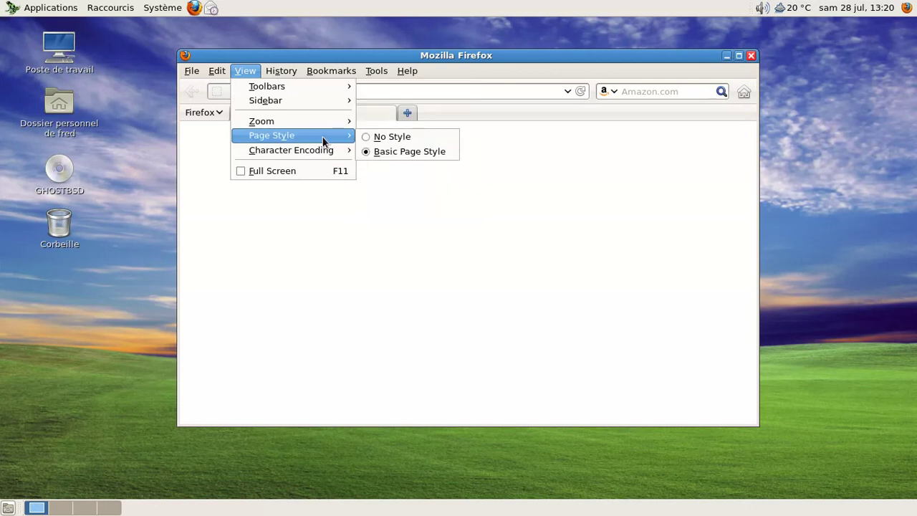
click(684, 152)
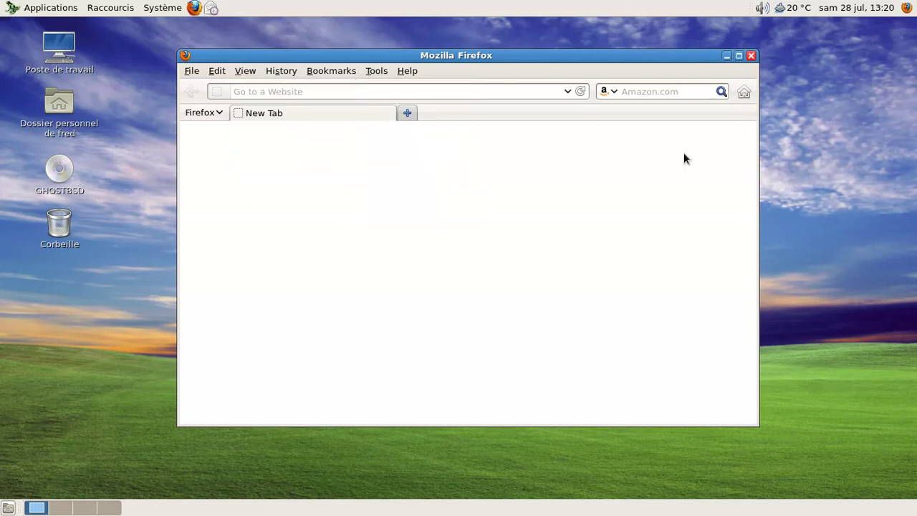
click(193, 70)
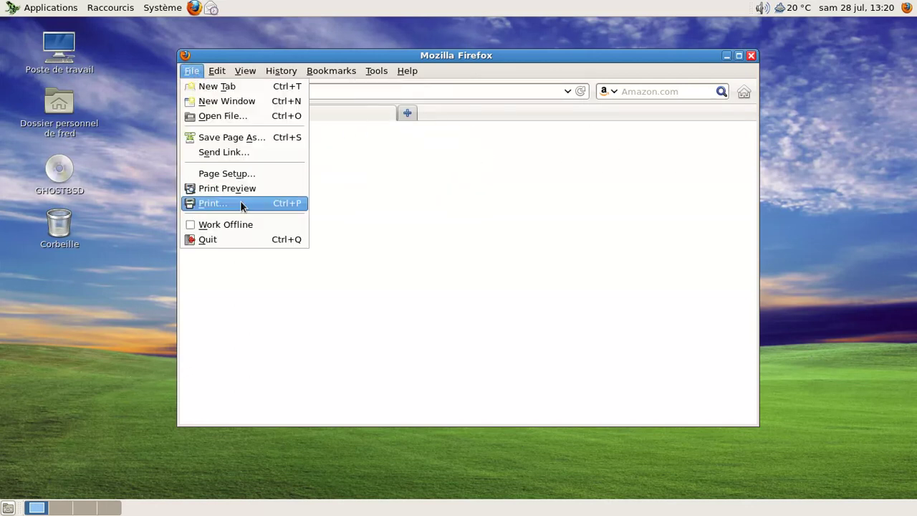
click(384, 148)
click(376, 71)
click(385, 102)
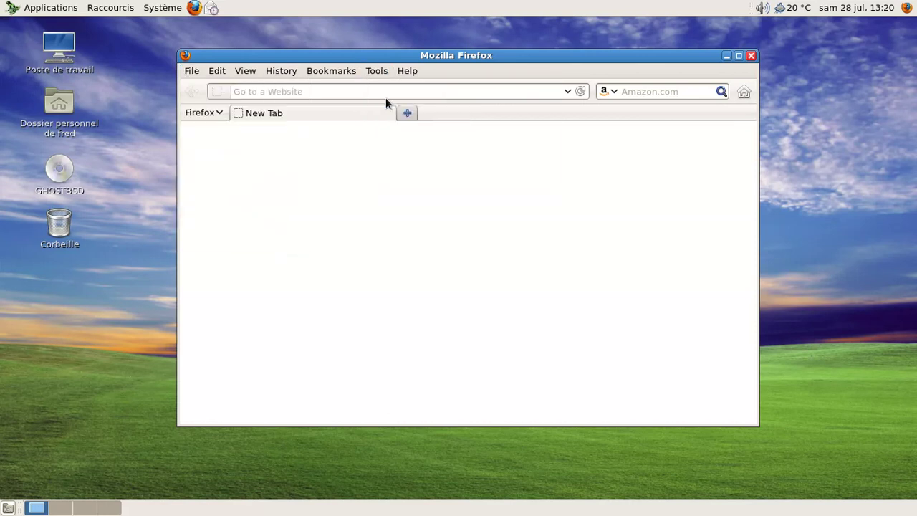
click(749, 56)
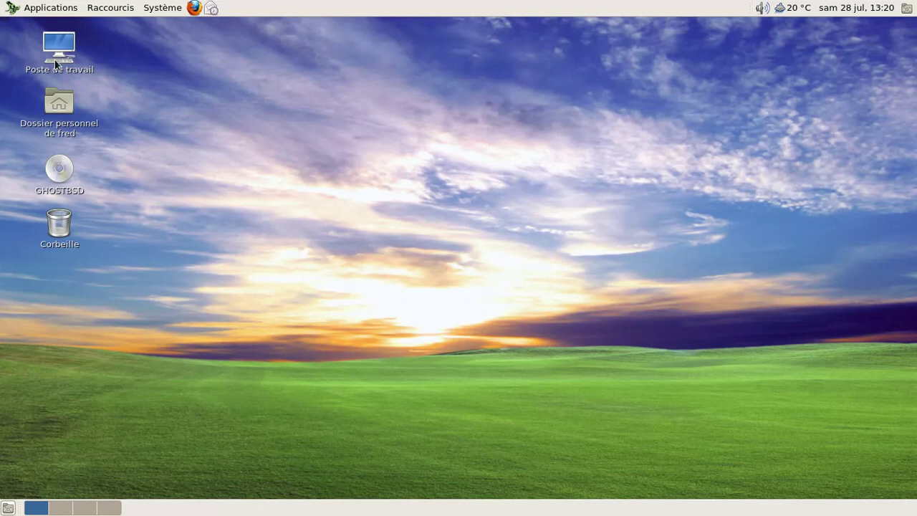
Step: Launch the Package Manager and authorize it with the administrative password
click(41, 10)
click(89, 169)
text(••••••)
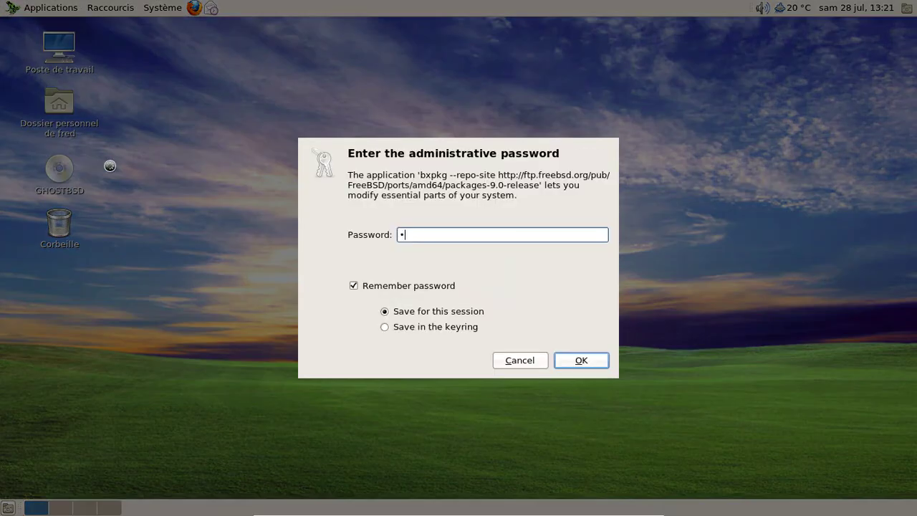
text(•)
key(BackSpace)
key(BackSpace)
key(BackSpace)
key(BackSpace)
key(BackSpace)
key(BackSpace)
key(BackSpace)
text(••••••••)
key(Return)
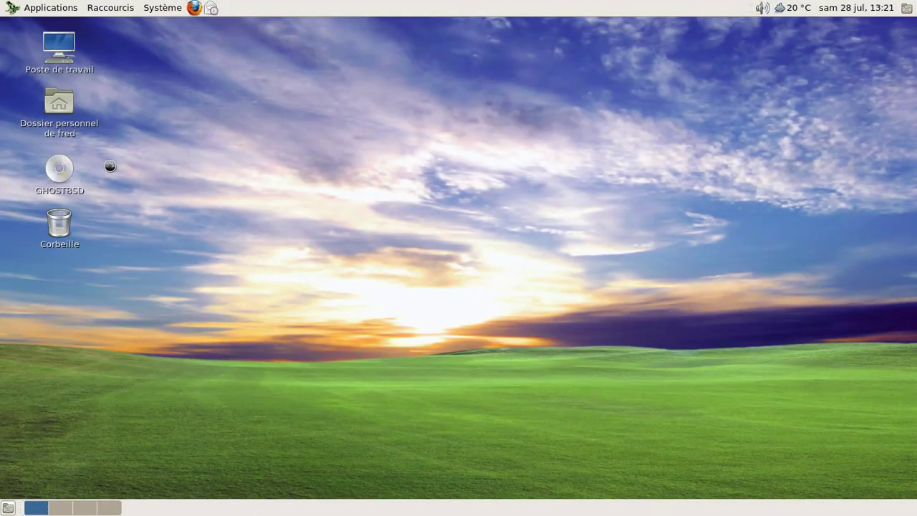
Step: Launch LibreOffice Writer with a blank document from the office applications
click(34, 7)
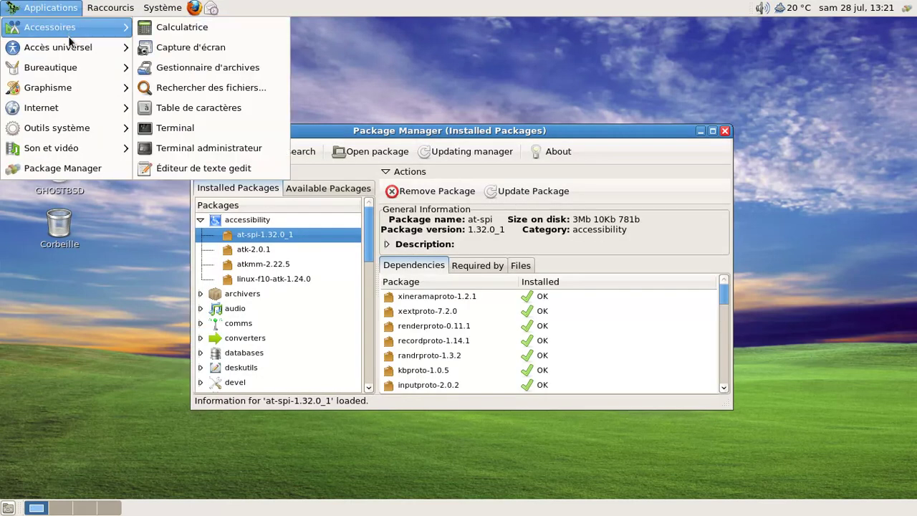
mouse_move(69, 65)
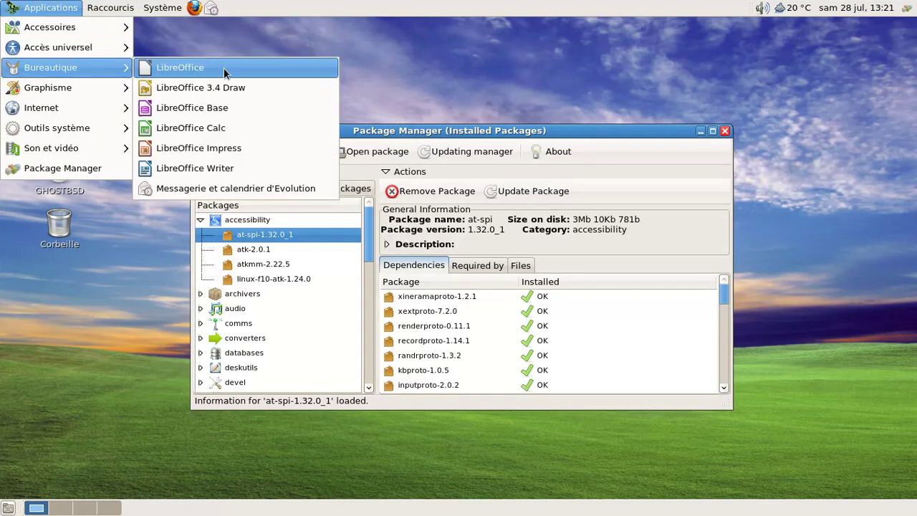
click(214, 168)
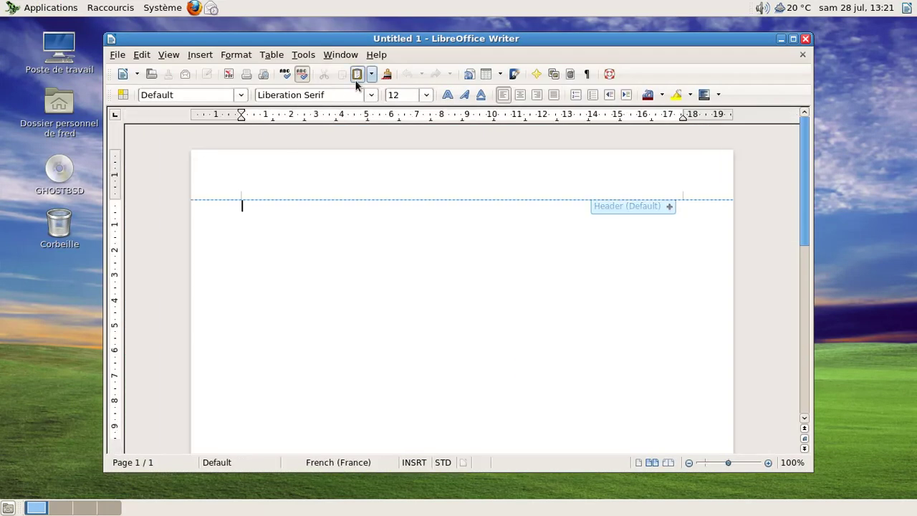
Step: View the About LibreOffice information, dismiss it, and close the Writer window
click(376, 55)
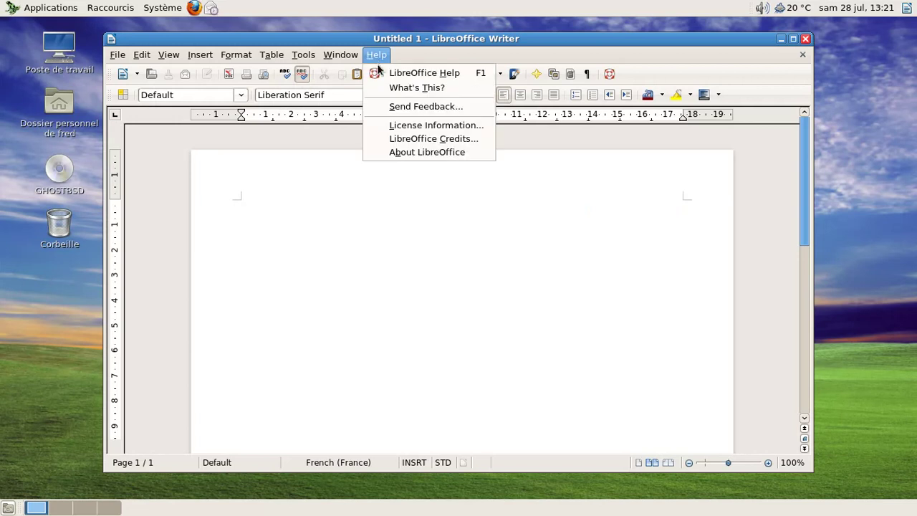
click(409, 152)
click(382, 354)
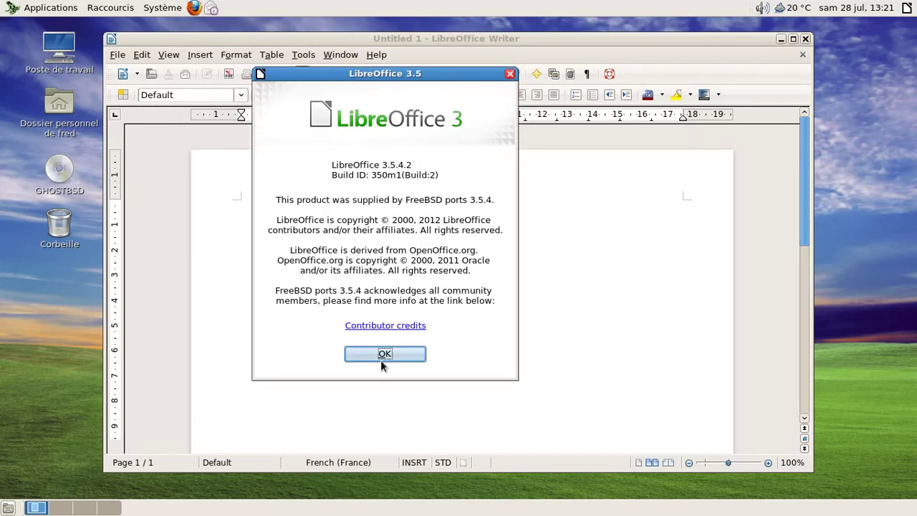
click(806, 38)
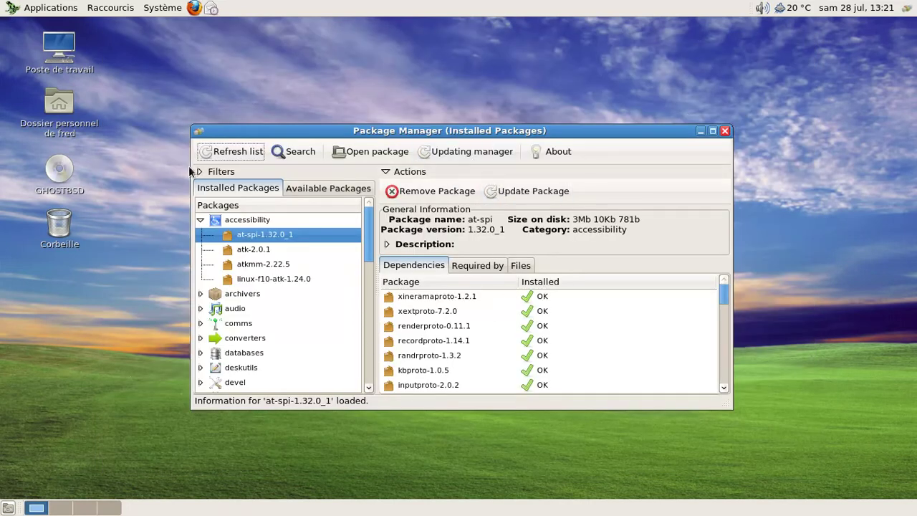
Step: Refresh the package list in the Package Manager, and view and close the personal home folder during the refresh
click(212, 159)
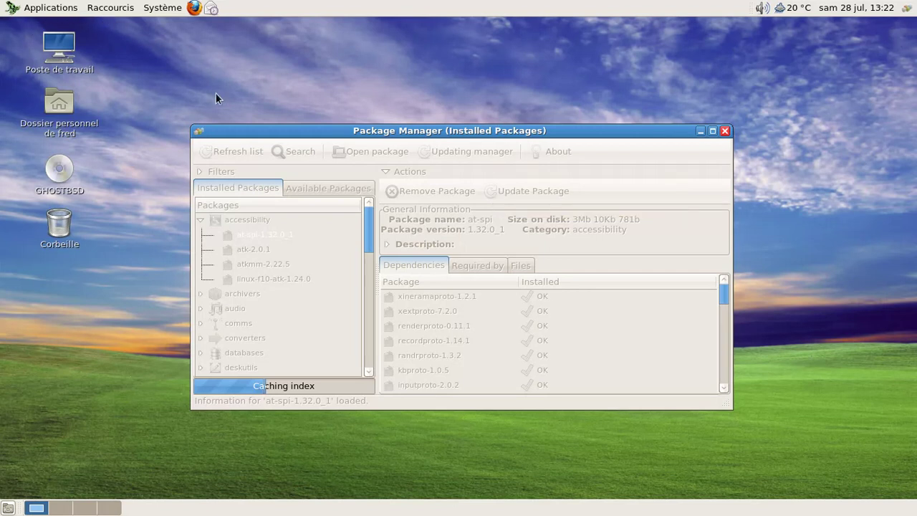
double_click(79, 116)
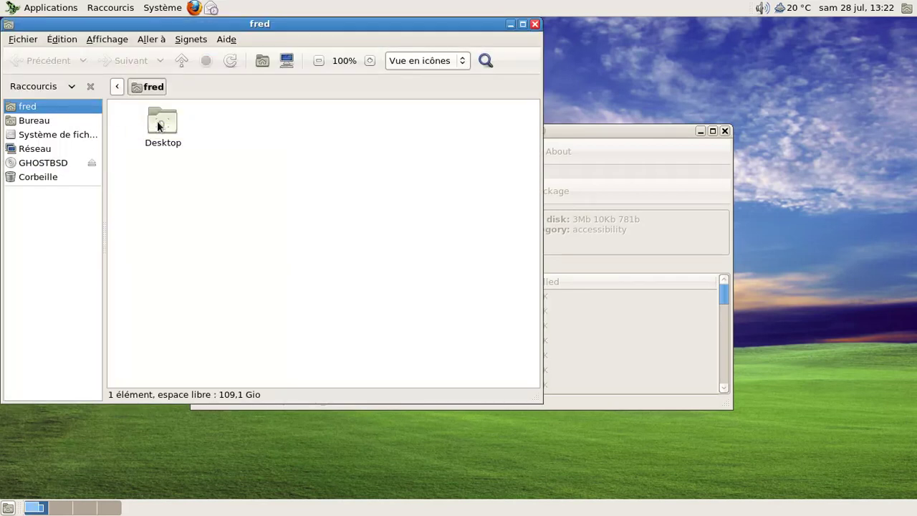
click(533, 25)
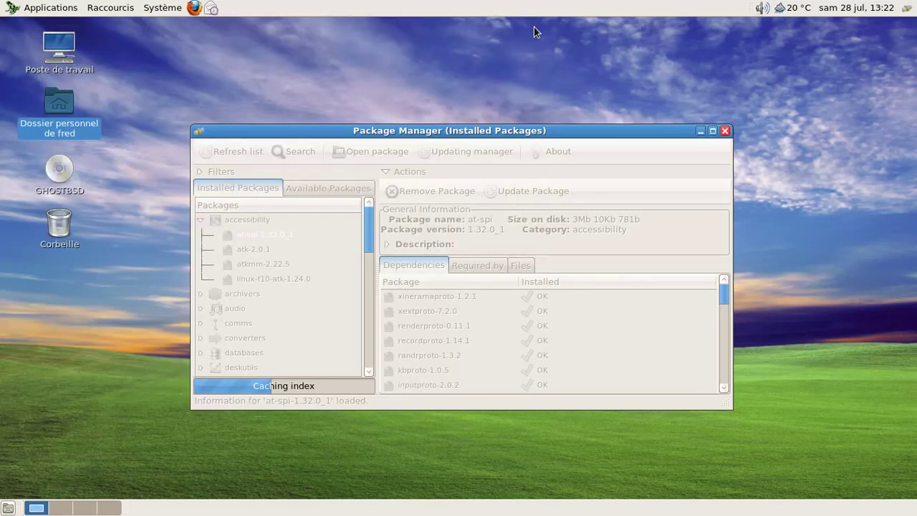
Step: Open the information window about the GNOME desktop and follow its "À propos de GNOME" link into Firefox
click(152, 7)
click(168, 95)
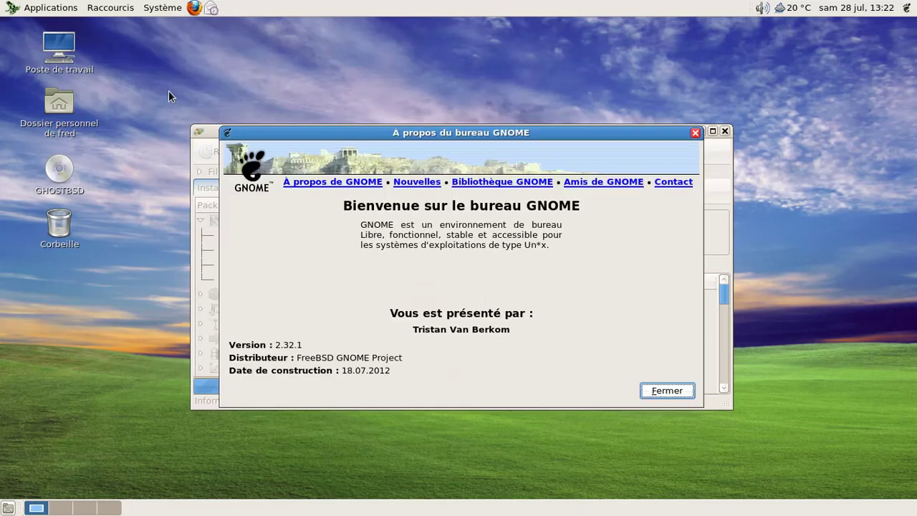
click(344, 188)
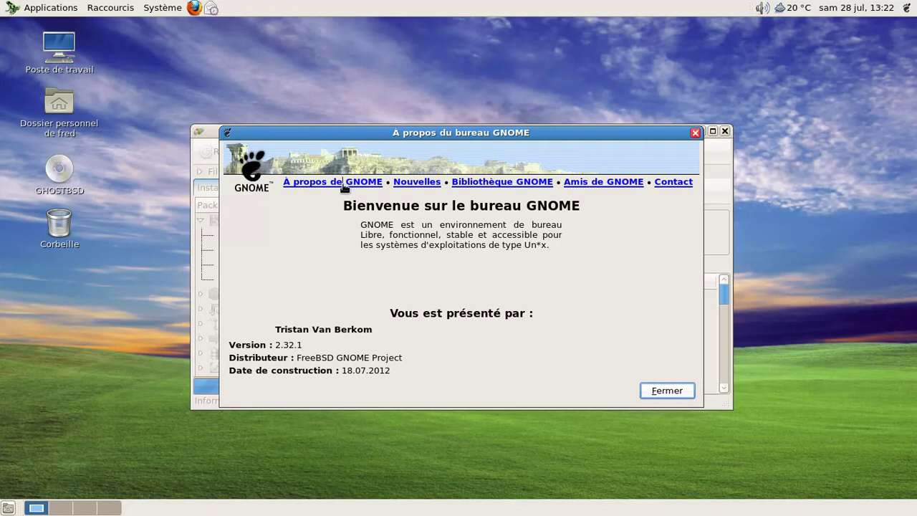
click(414, 187)
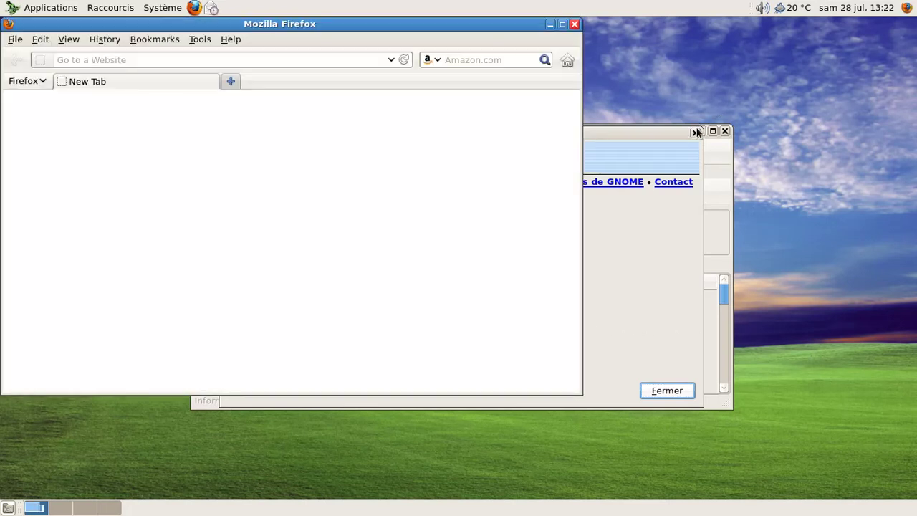
Step: Load Firefox's home page and look over its toolbar options before closing the browser
click(567, 60)
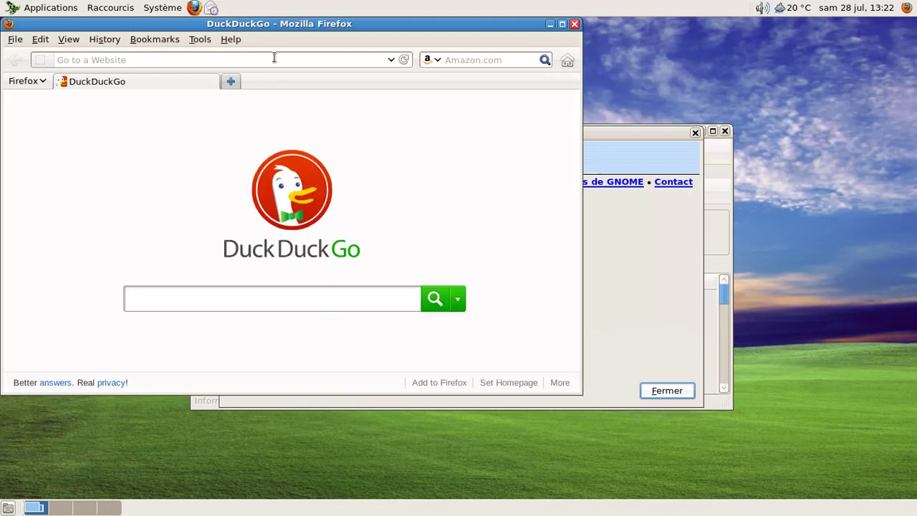
click(62, 42)
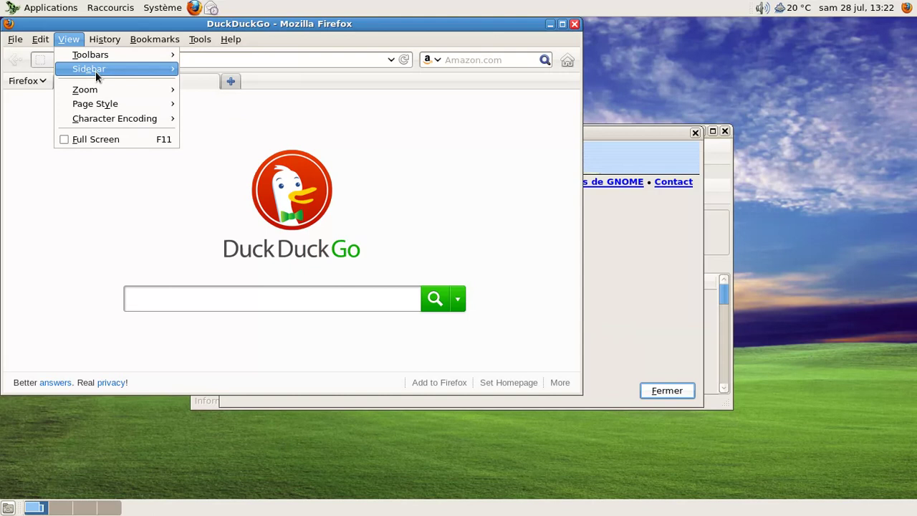
mouse_move(93, 55)
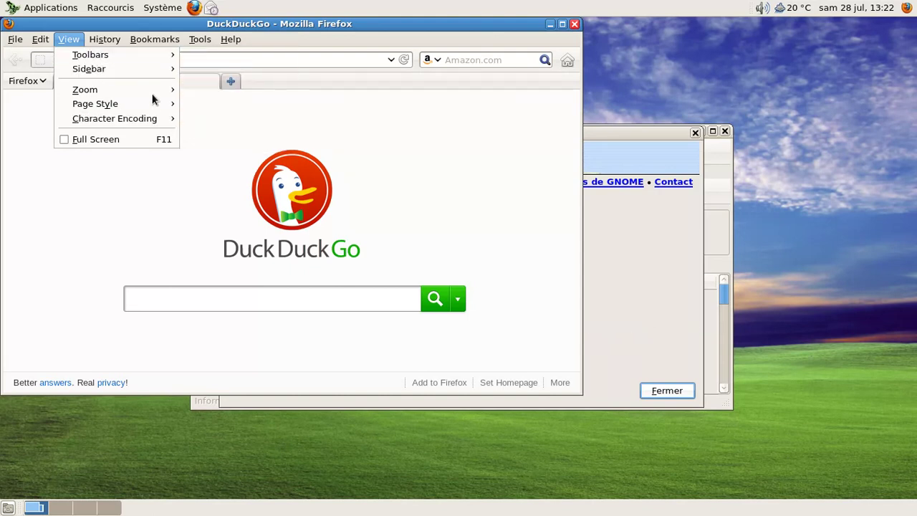
mouse_move(107, 41)
mouse_move(69, 40)
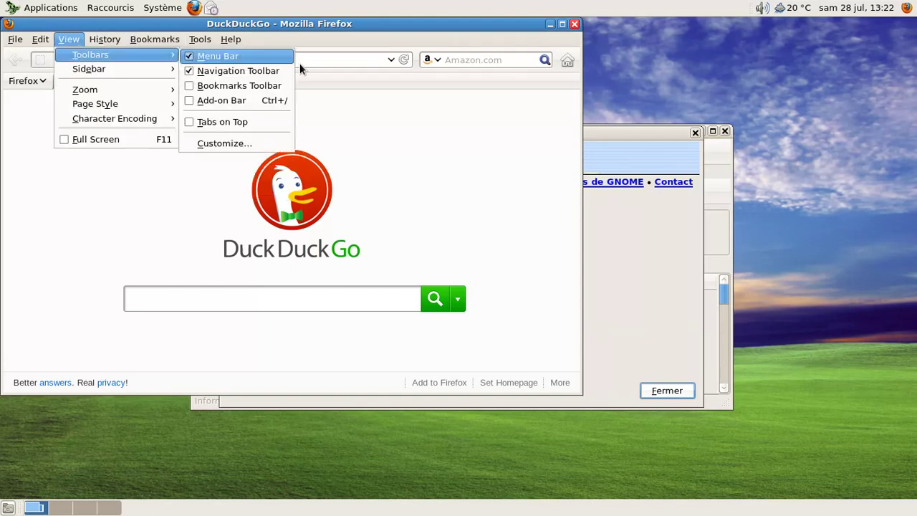
key(Escape)
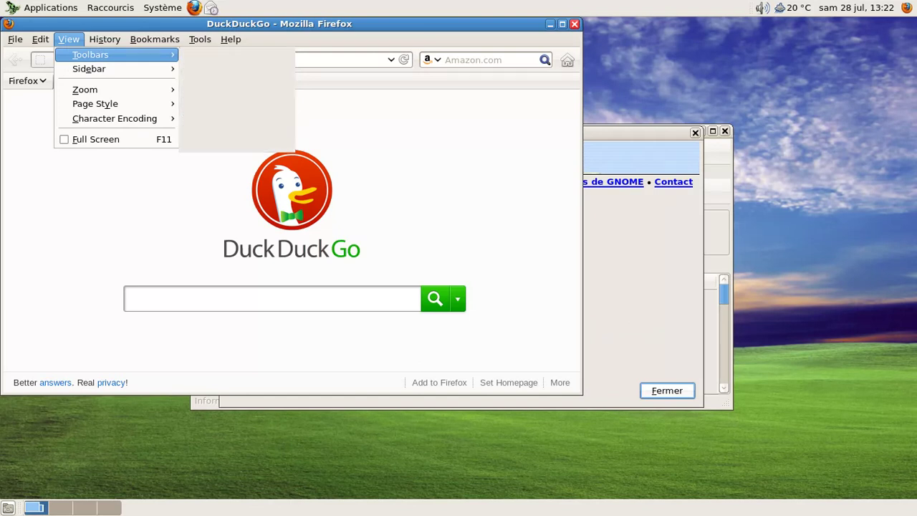
key(Escape)
click(75, 39)
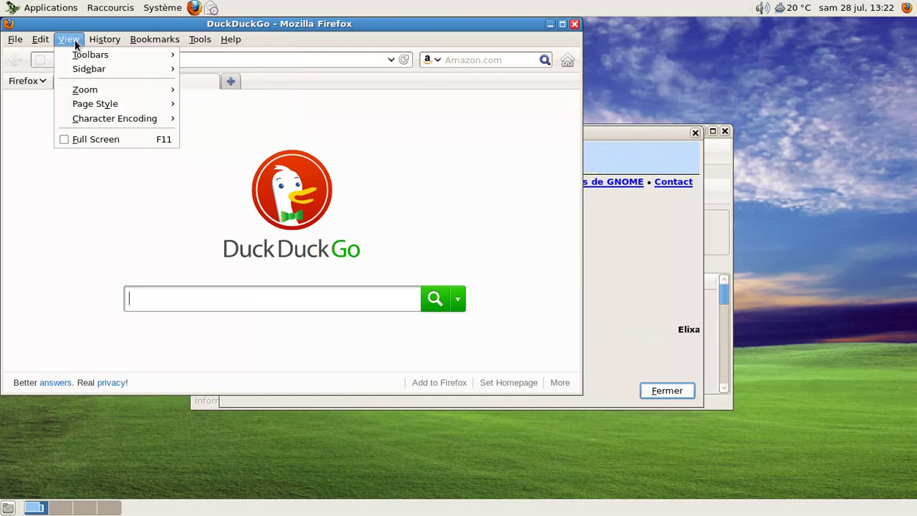
click(75, 40)
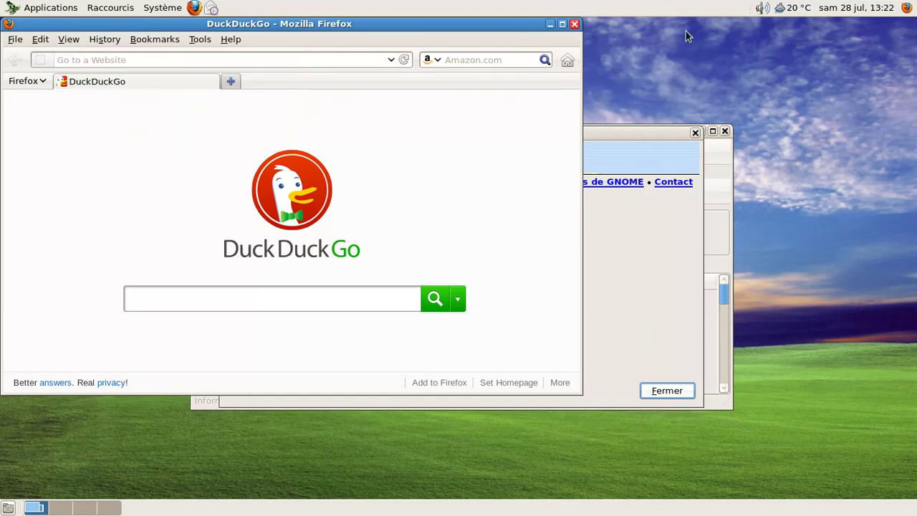
click(573, 24)
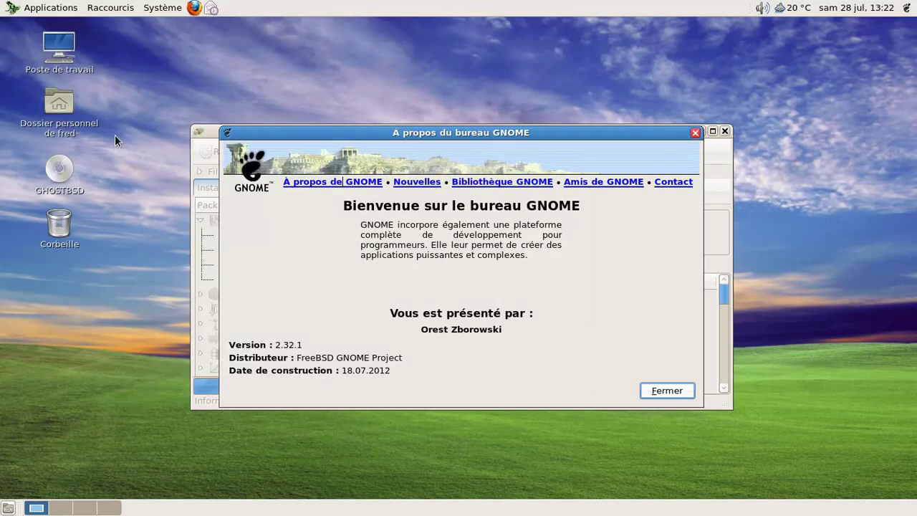
Step: Launch the Terminal and list the contents of the home directory with ls
click(50, 8)
mouse_move(51, 33)
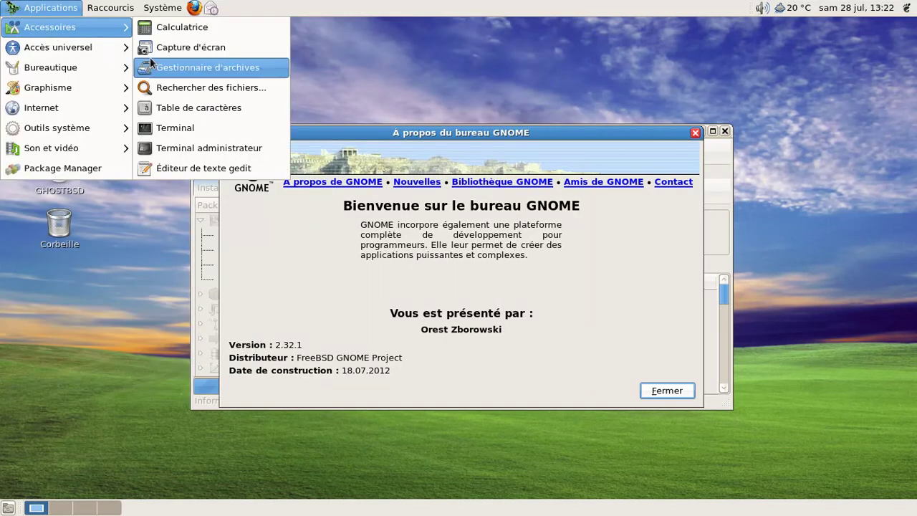
click(180, 124)
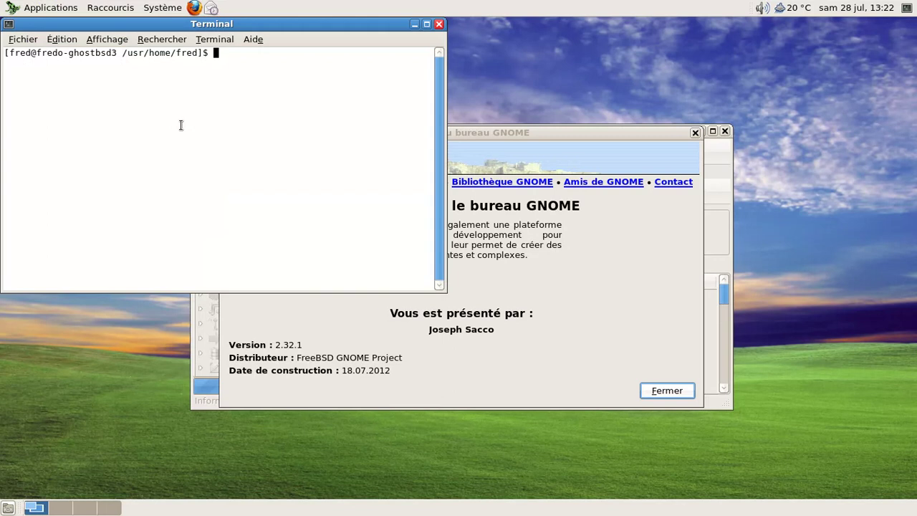
text(ls)
key(Return)
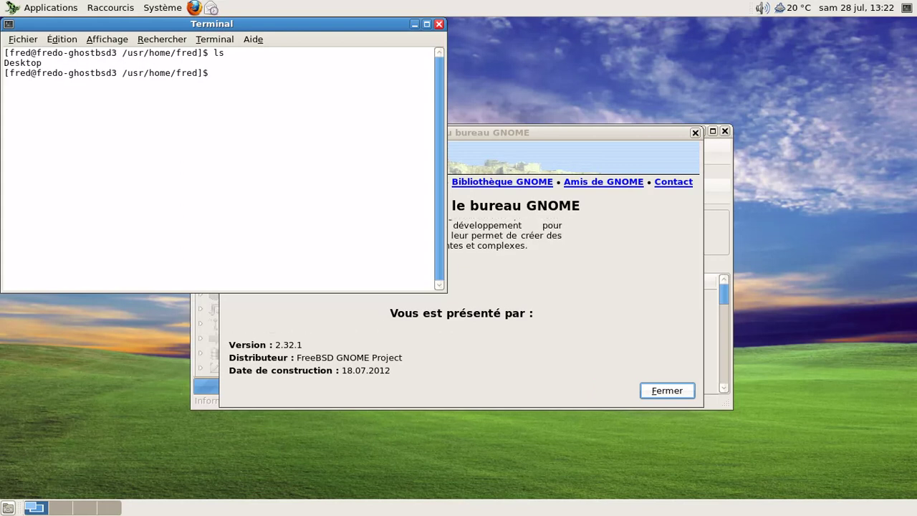
Step: List all home directory contents with ls -alh, remove the .mozilla folder with rm -rf, and exit the Terminal
text(ls -alh)
key(Return)
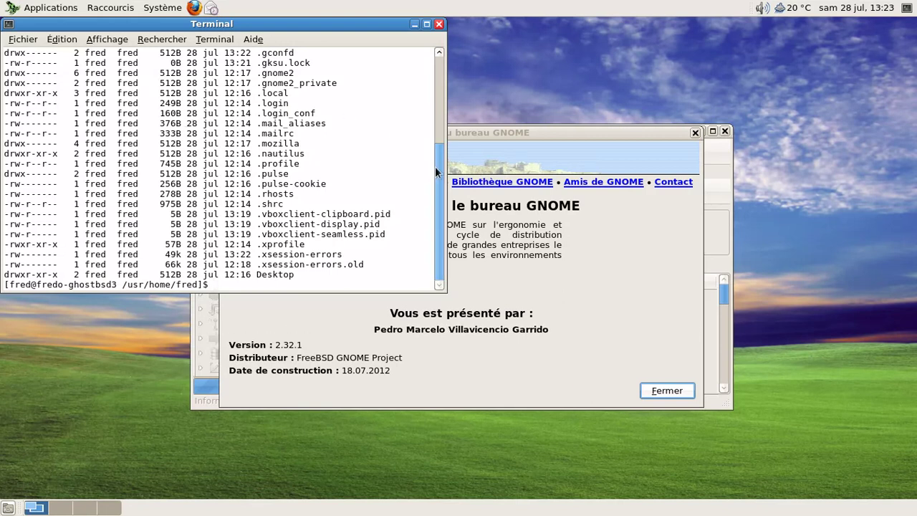
text(r)
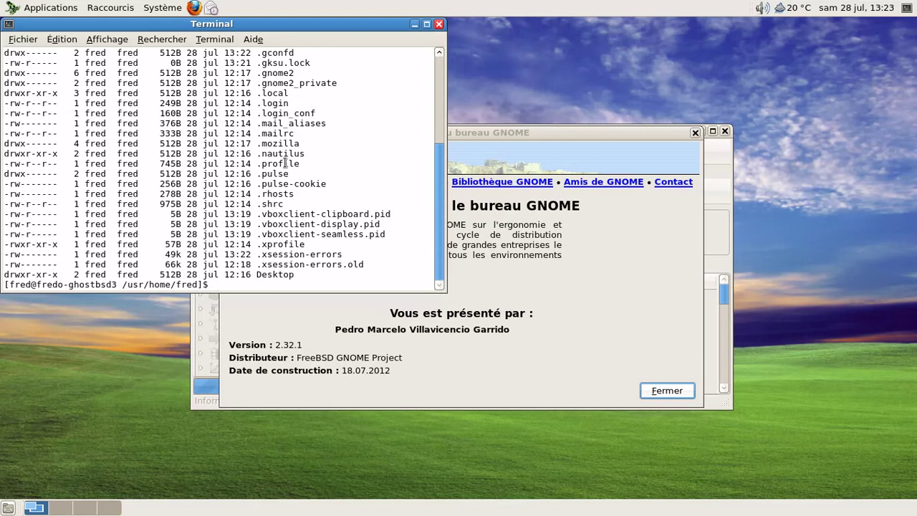
text(m -rf .moz)
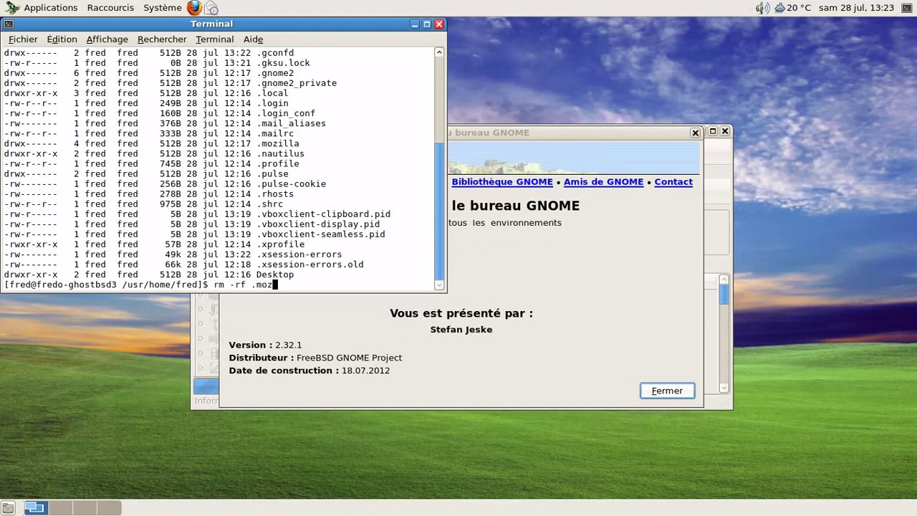
key(Tab)
key(Return)
text(exit)
key(Return)
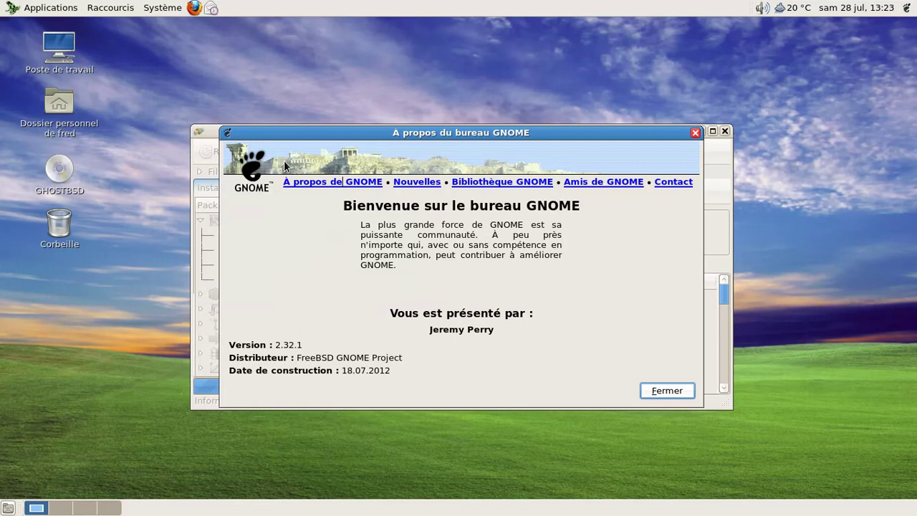
Step: Launch Firefox and enlarge its window so that the page area shows
click(199, 9)
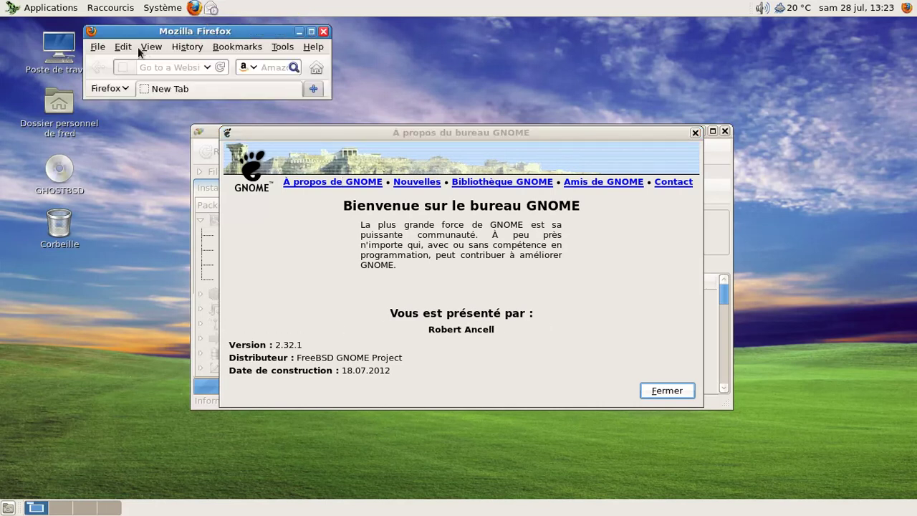
click(151, 47)
click(152, 47)
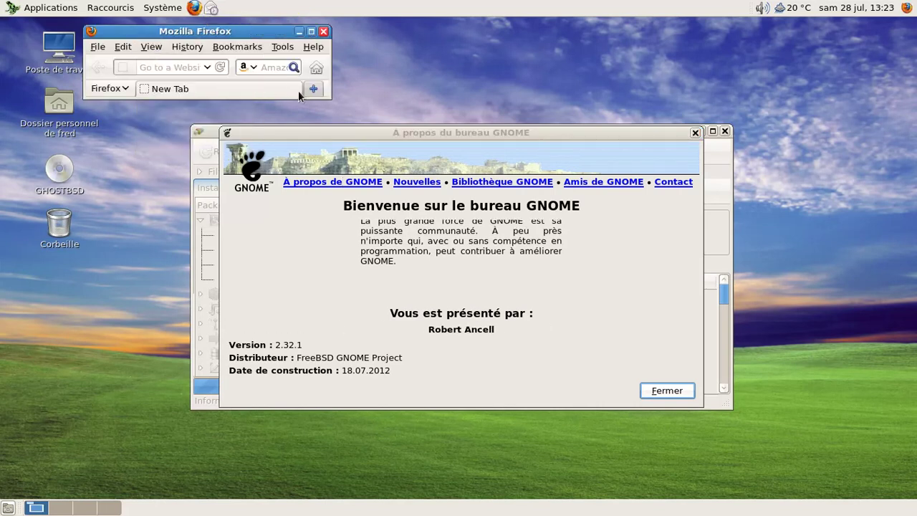
drag(321, 91, 767, 436)
Step: Look over Firefox's toolbar display options and close the browser
click(153, 48)
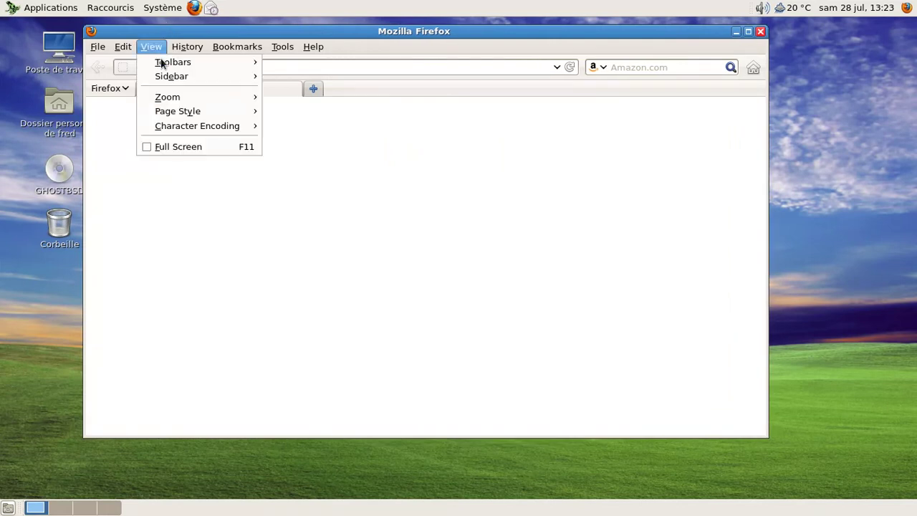
mouse_move(175, 69)
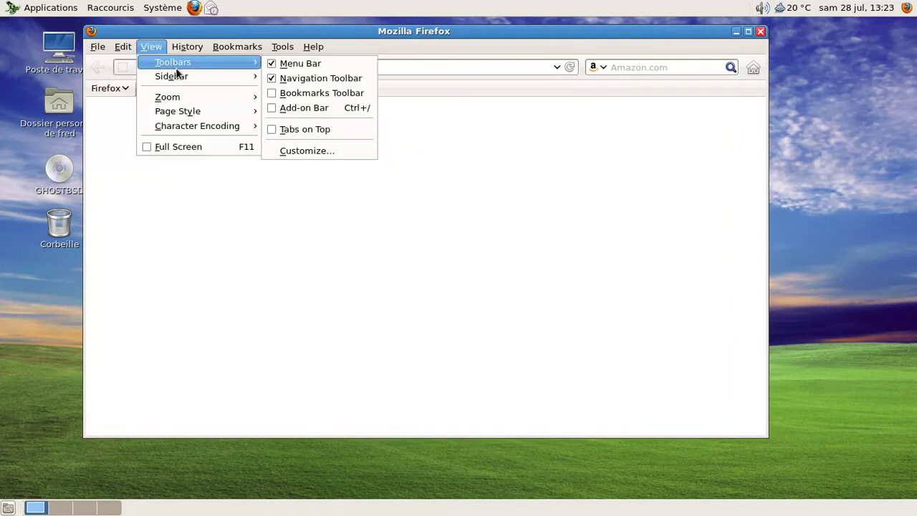
click(283, 125)
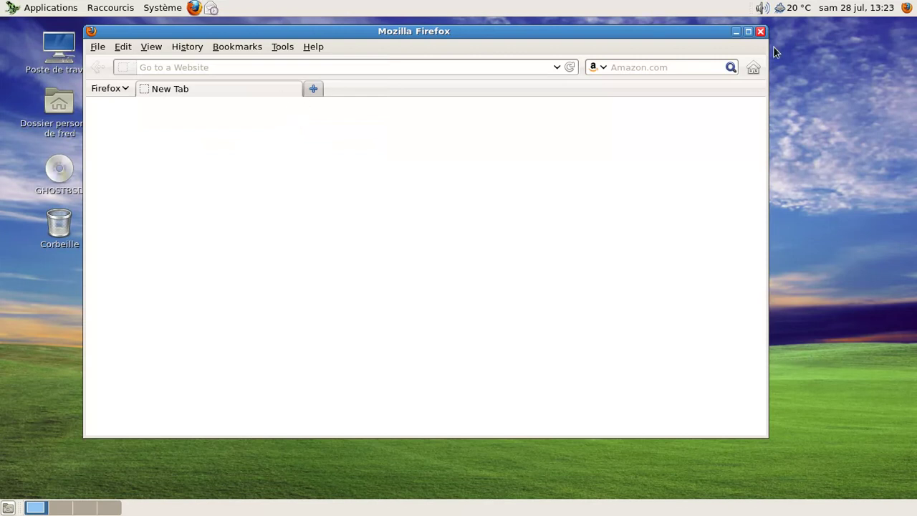
click(758, 32)
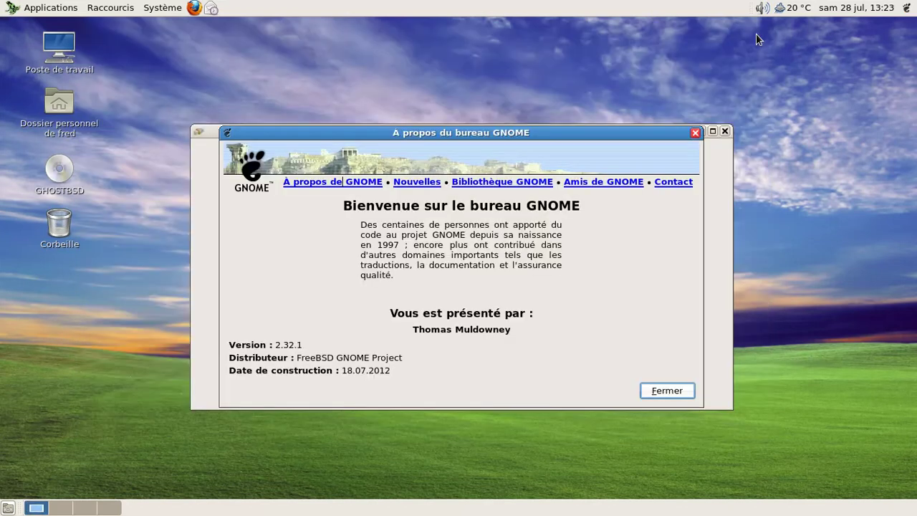
Step: Close the GNOME desktop information window, and view and hide the calendar of the desktop clock
click(655, 390)
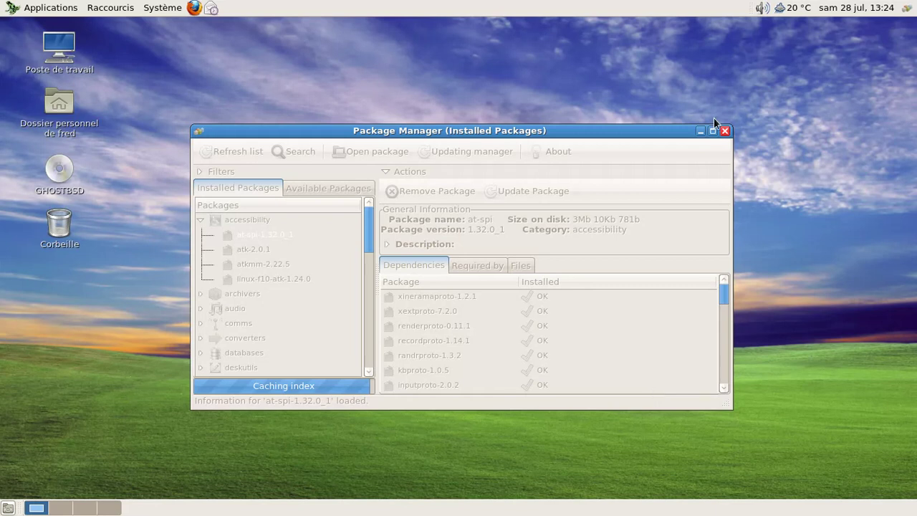
click(803, 7)
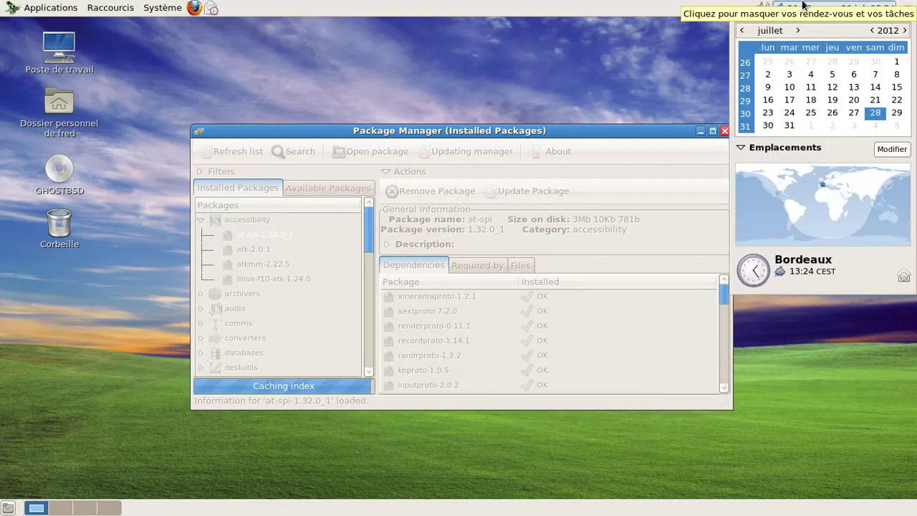
click(803, 6)
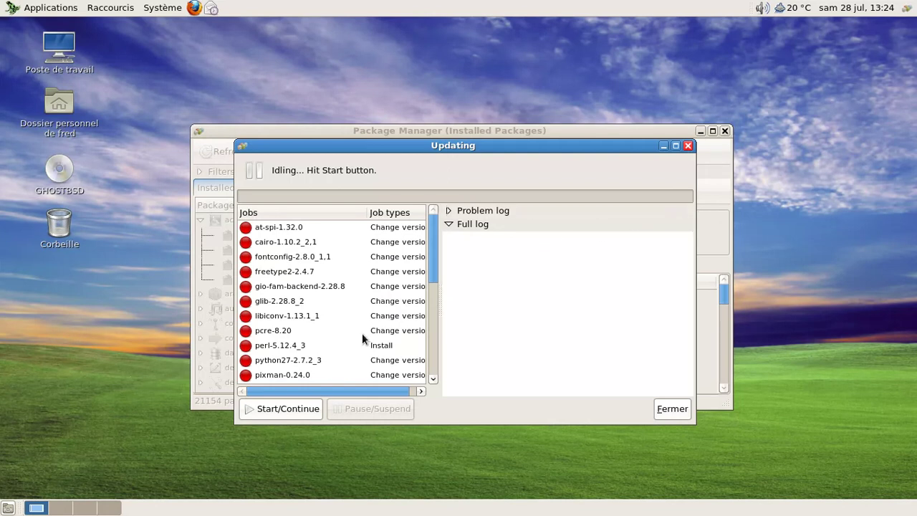
Step: Review the list of pending jobs in the Updating window and start the package update
drag(436, 251, 433, 367)
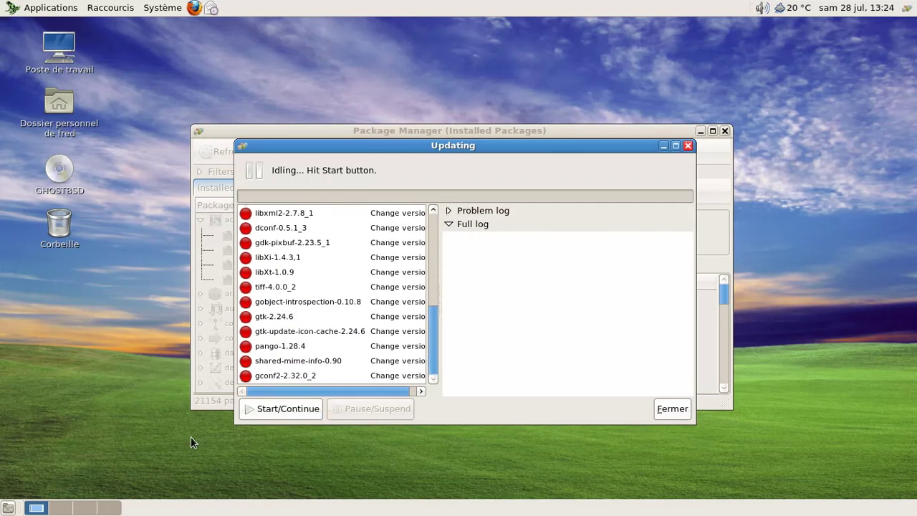
click(265, 413)
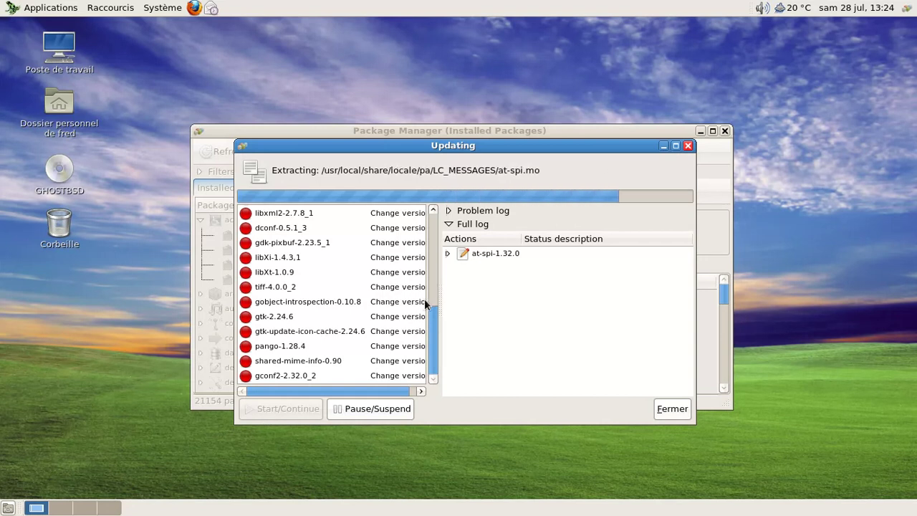
scroll(432, 301, up, 10)
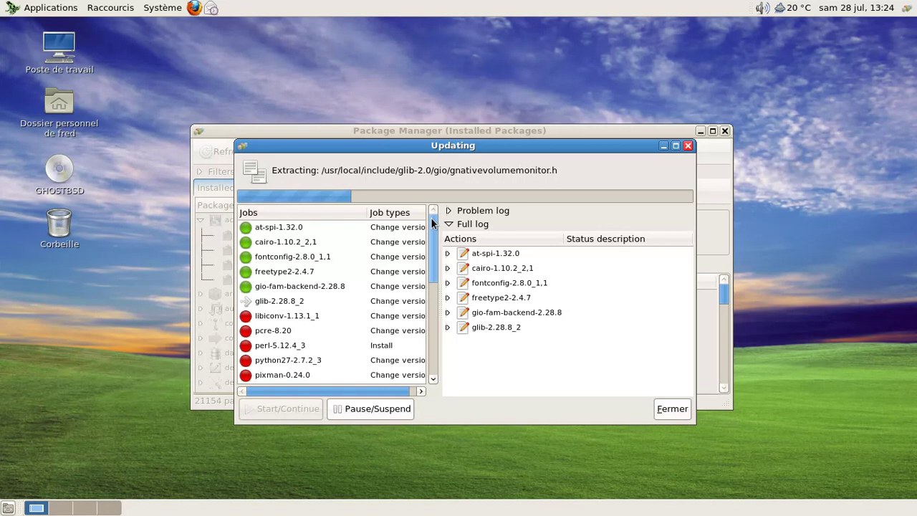
Step: Open the screensaver preferences (Économiseur d'écran) and return to the job list of the running update
click(172, 9)
mouse_move(178, 28)
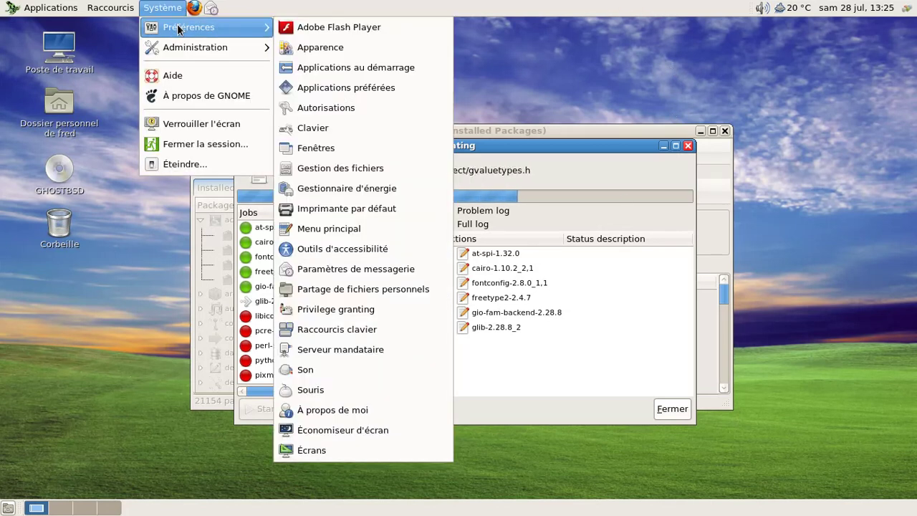
click(404, 430)
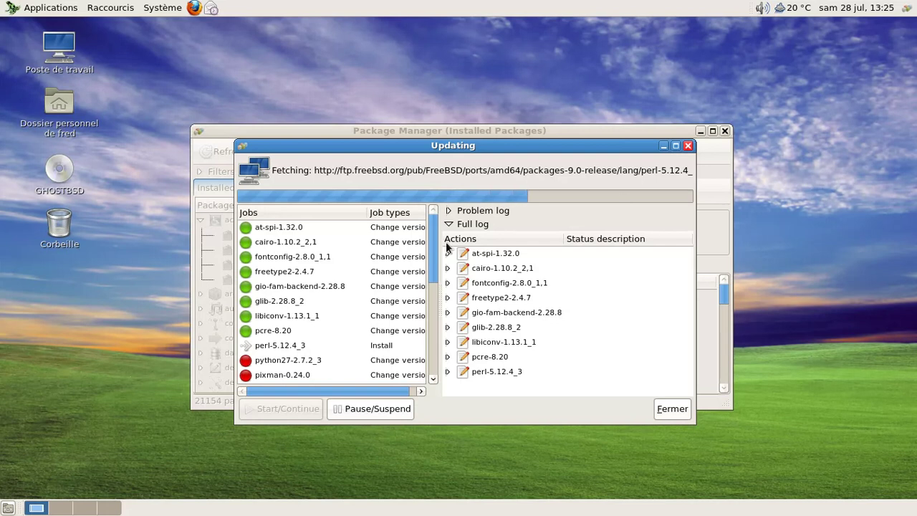
mouse_move(437, 247)
mouse_down()
mouse_move(436, 362)
mouse_move(435, 238)
mouse_up()
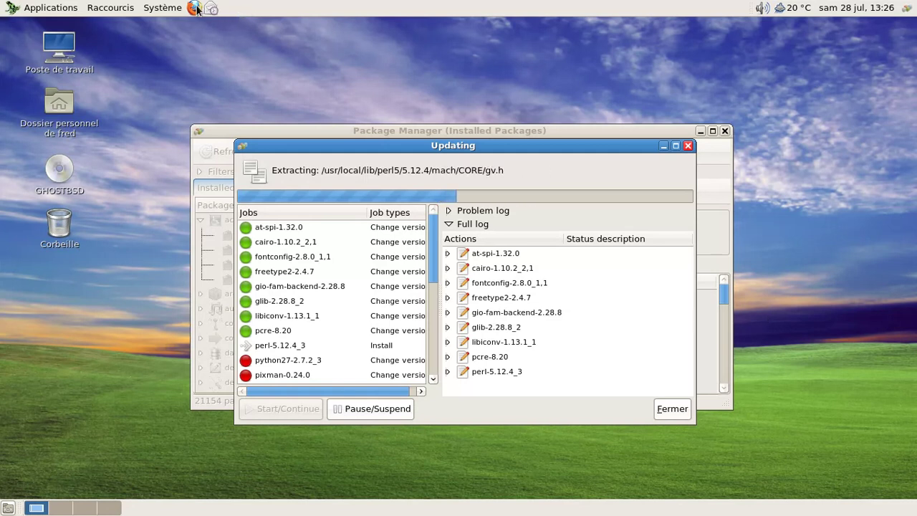
Step: Look through the Internet and system tool applications and launch the System Monitor (Moniteur système)
click(20, 11)
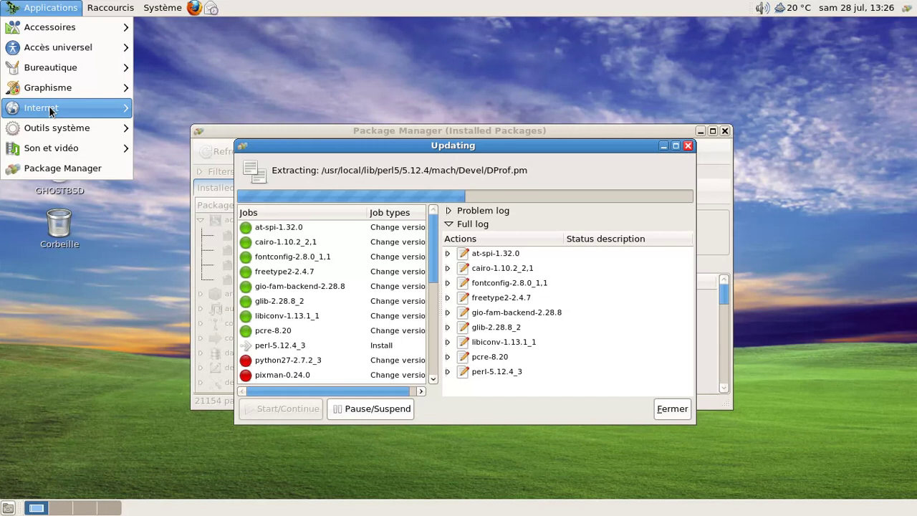
mouse_move(50, 111)
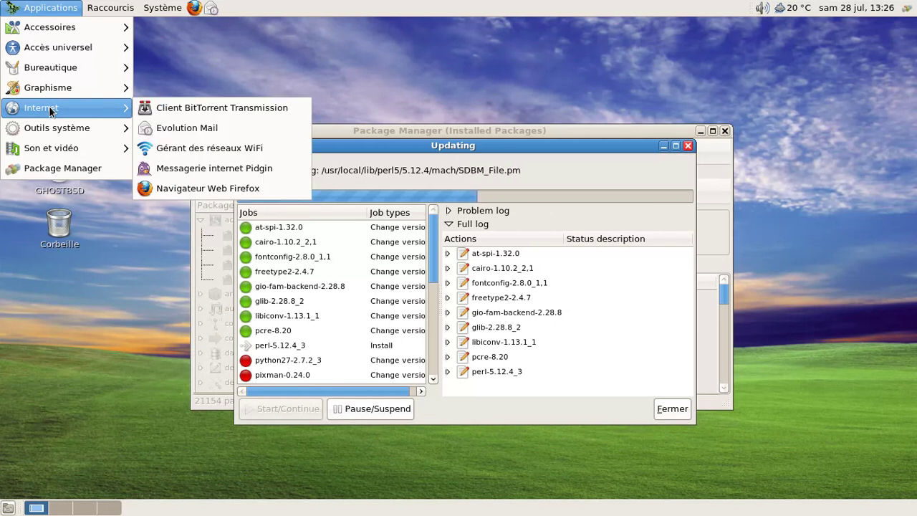
mouse_move(44, 128)
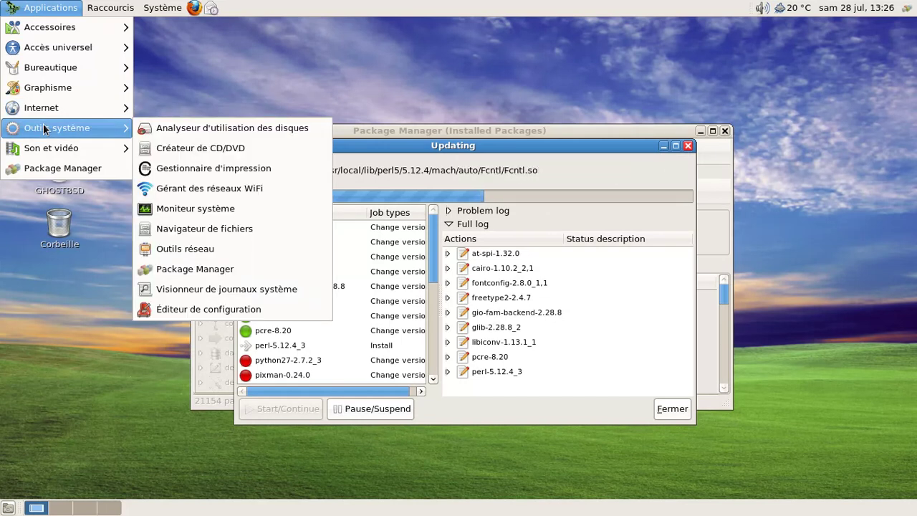
click(258, 206)
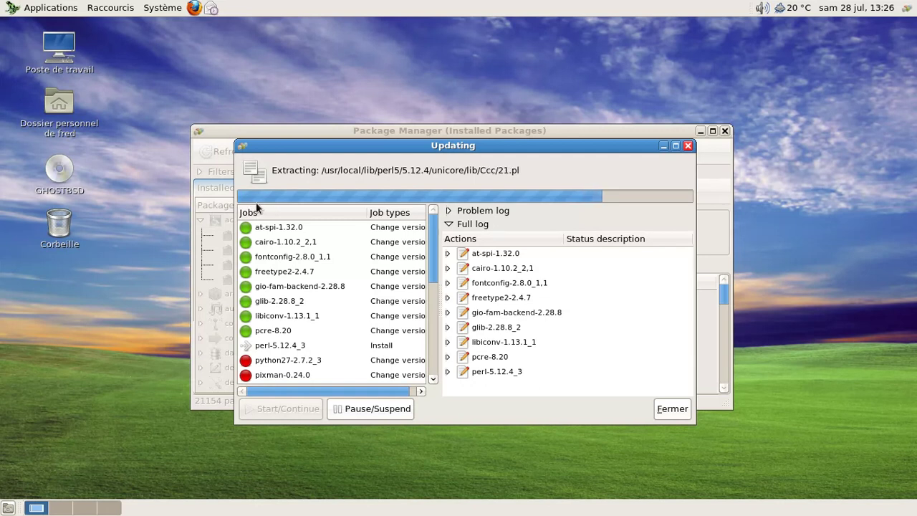
Step: Look through the accessories and office applications and launch LibreOffice
click(62, 11)
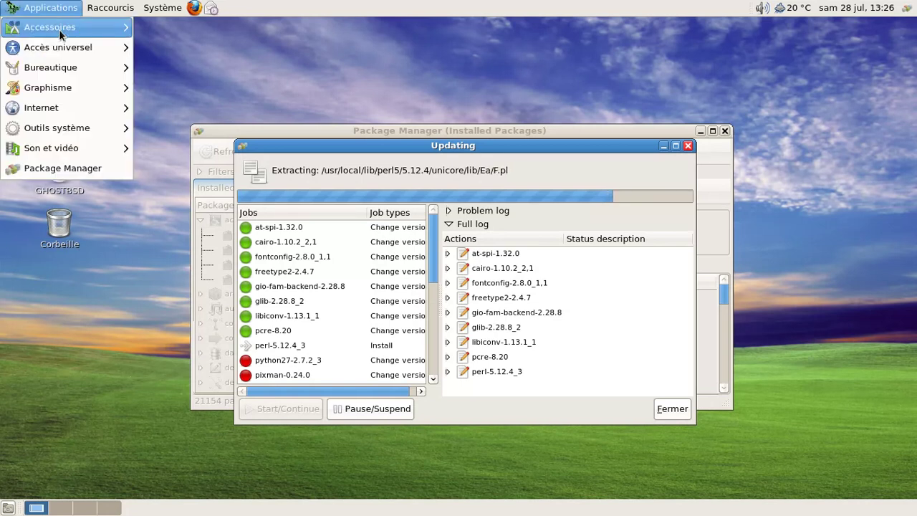
mouse_move(59, 34)
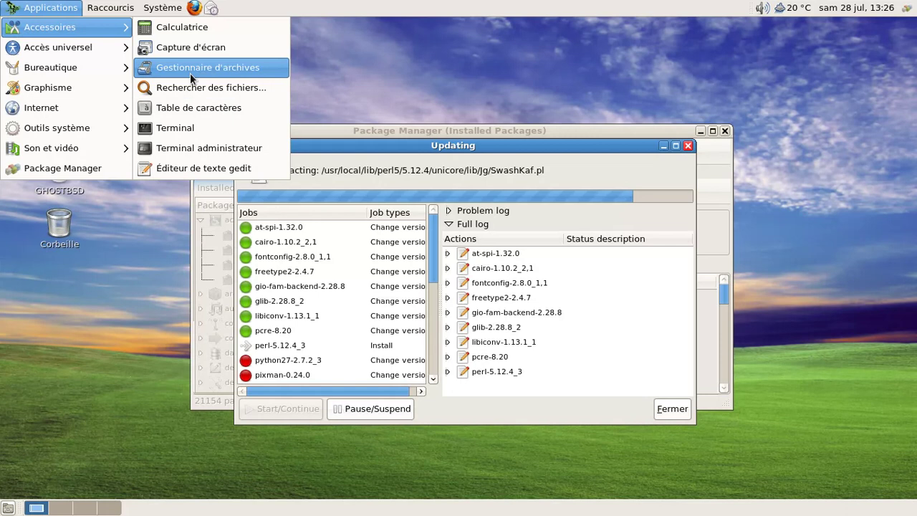
mouse_move(79, 70)
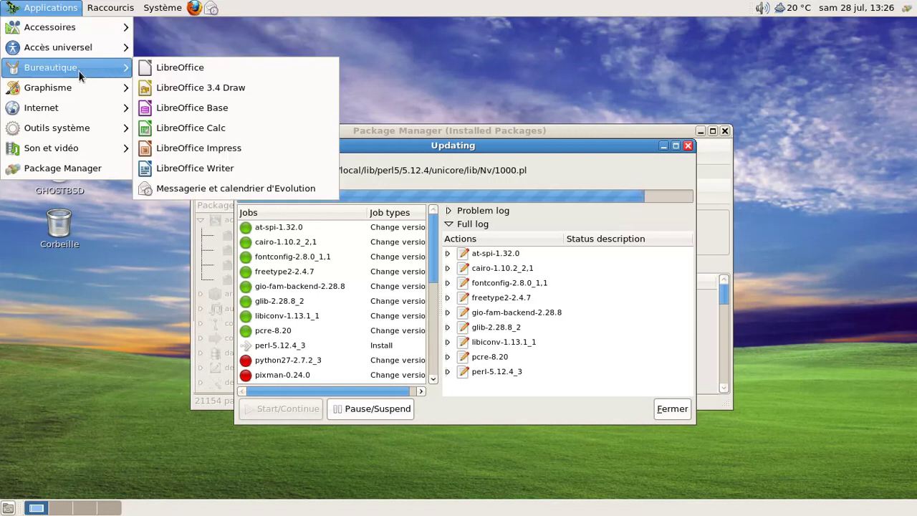
click(250, 73)
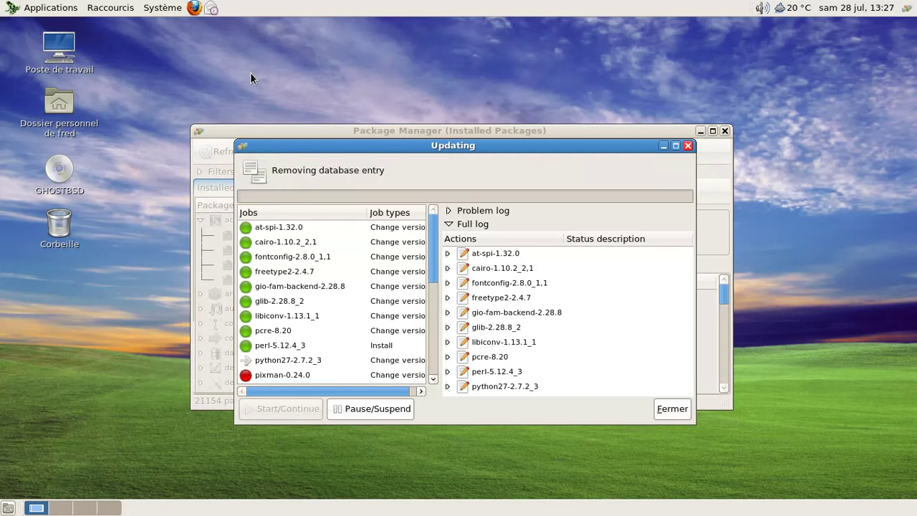
Step: Expand the update's problem log, examine its entries, and collapse it again
click(448, 212)
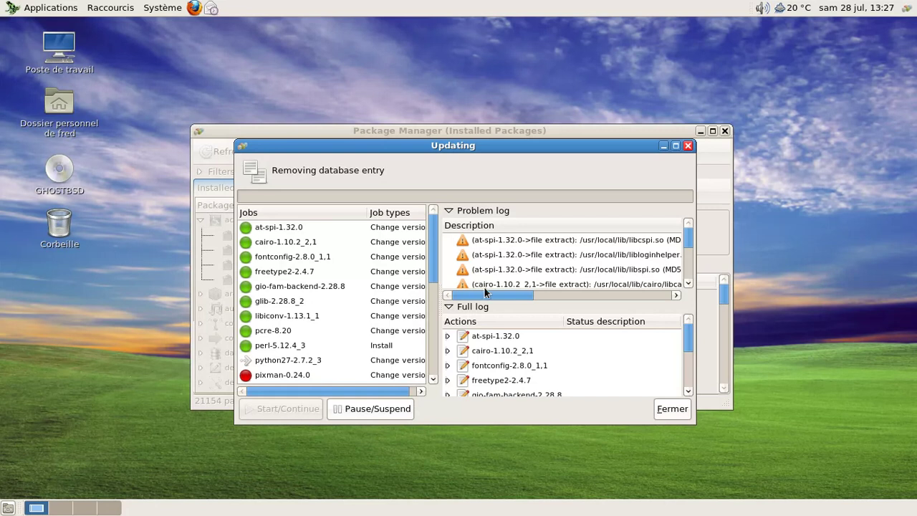
mouse_move(484, 293)
mouse_down()
mouse_move(595, 298)
mouse_move(473, 300)
mouse_up()
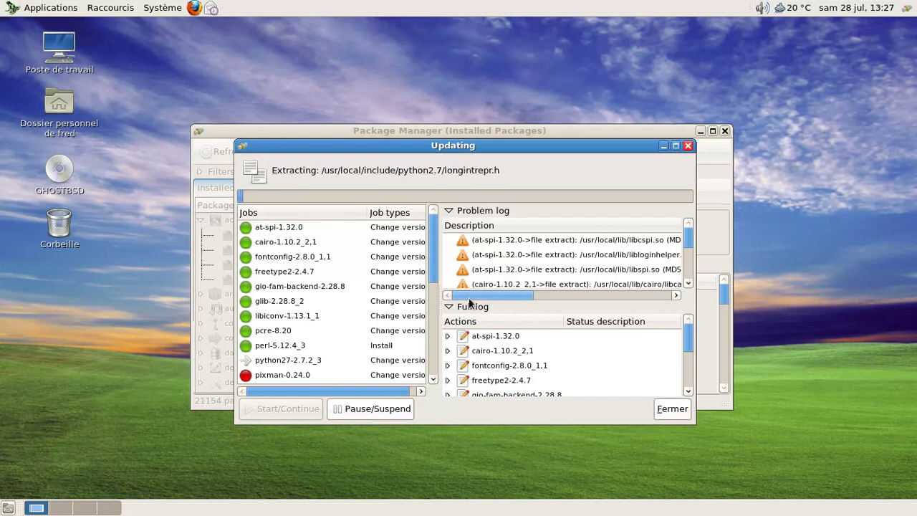
click(448, 211)
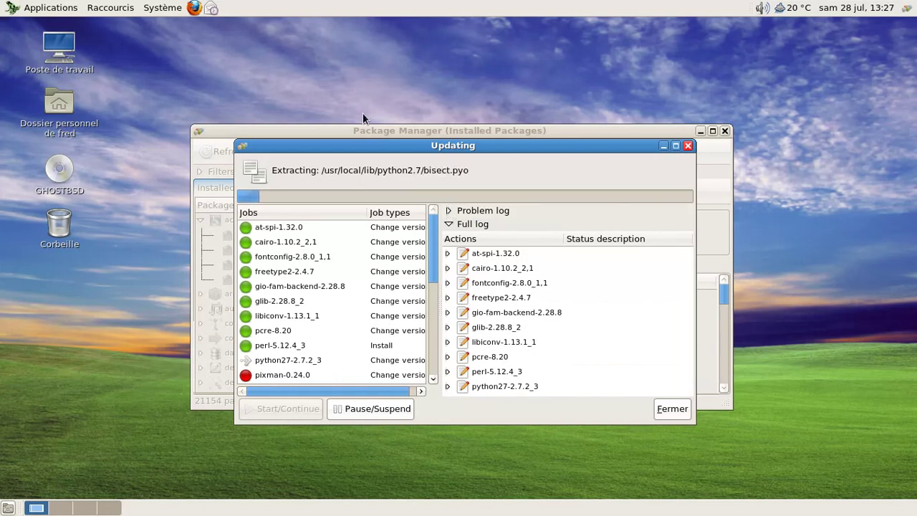
Step: Follow the remaining update jobs through to the end of the list and close the Updating window
scroll(434, 299, down, 2)
drag(434, 299, 434, 324)
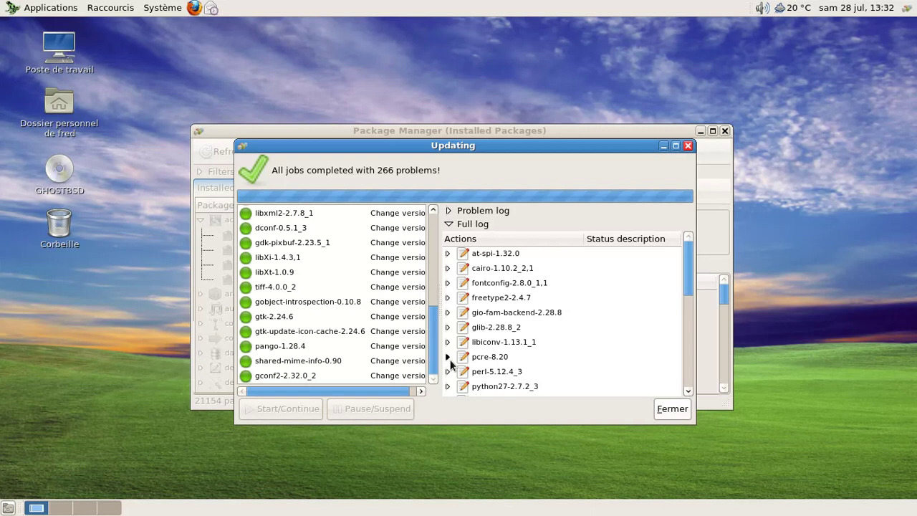
click(673, 409)
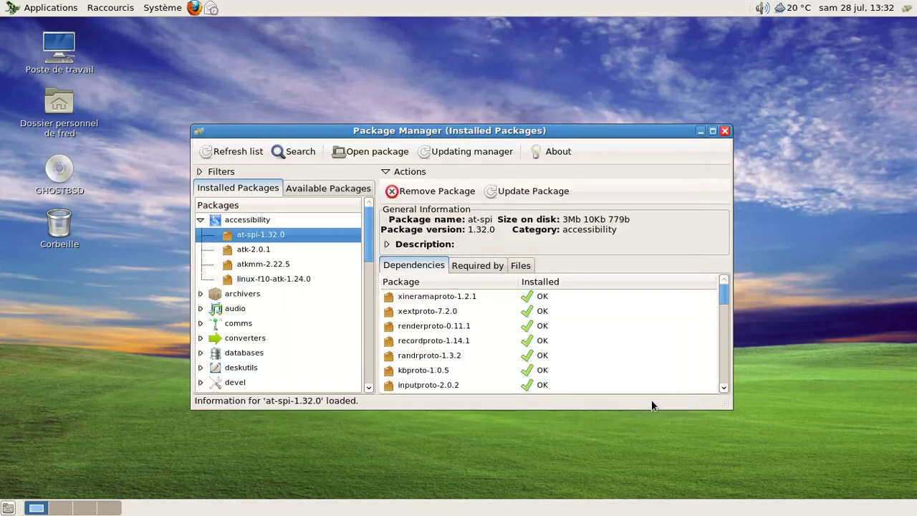
Step: Browse the categories of available packages and expand the french category
click(327, 189)
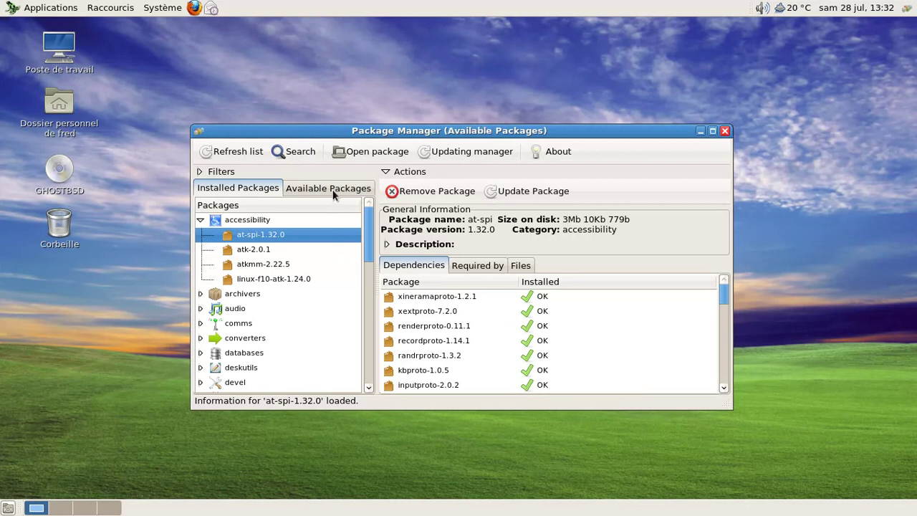
scroll(369, 228, down, 1)
scroll(370, 237, down, 5)
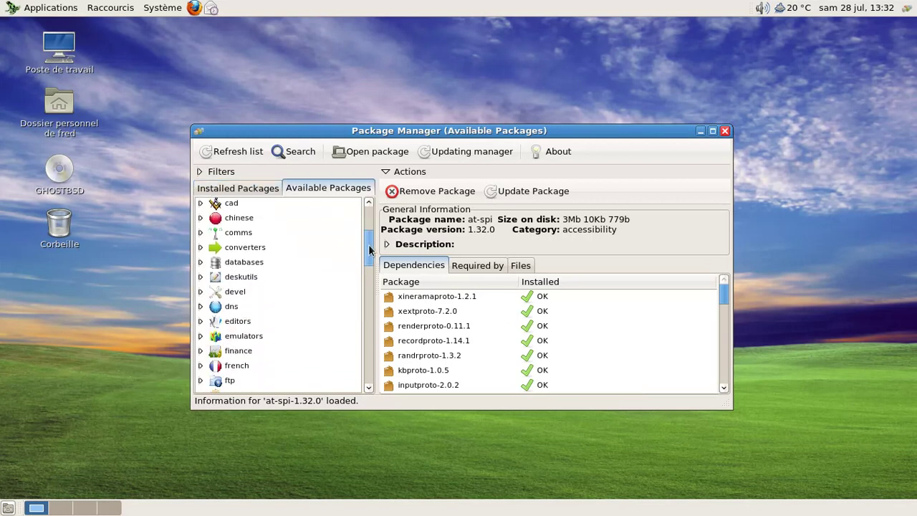
click(201, 313)
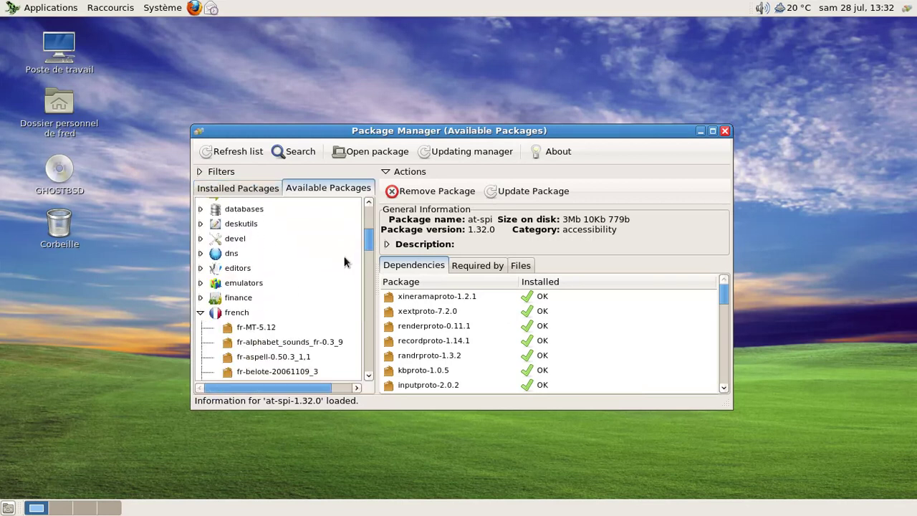
Step: Search the available packages for "libreoffice", select libreoffice-3.4.4 in the results, and close the search window
scroll(369, 250, down, 3)
drag(370, 249, 369, 215)
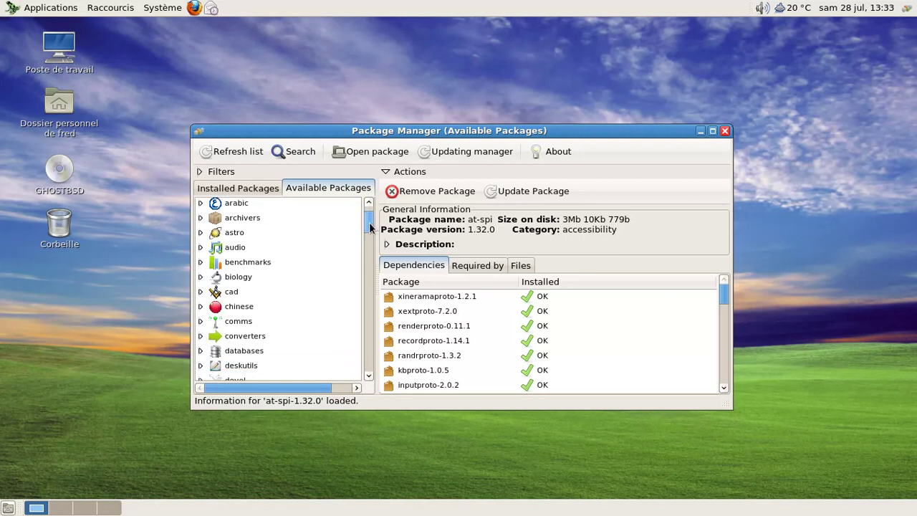
drag(369, 228, 370, 219)
click(301, 152)
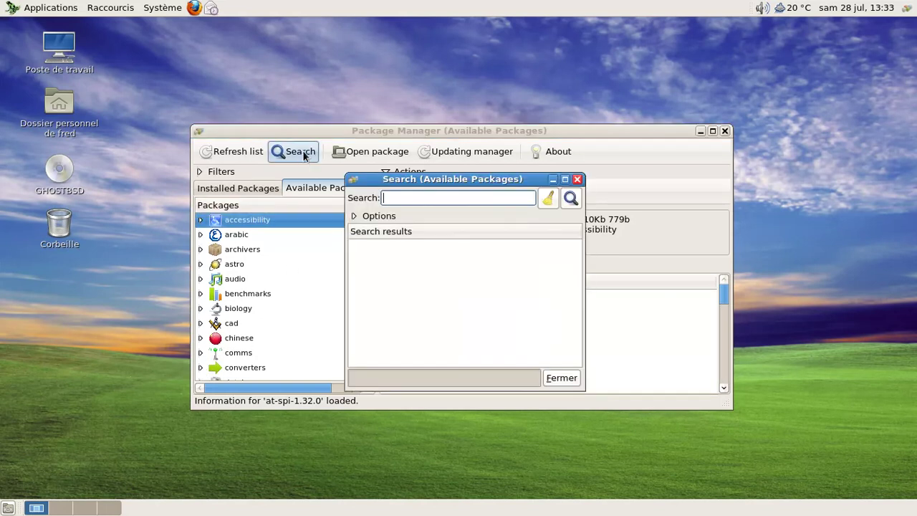
text(libreoffice)
key(Return)
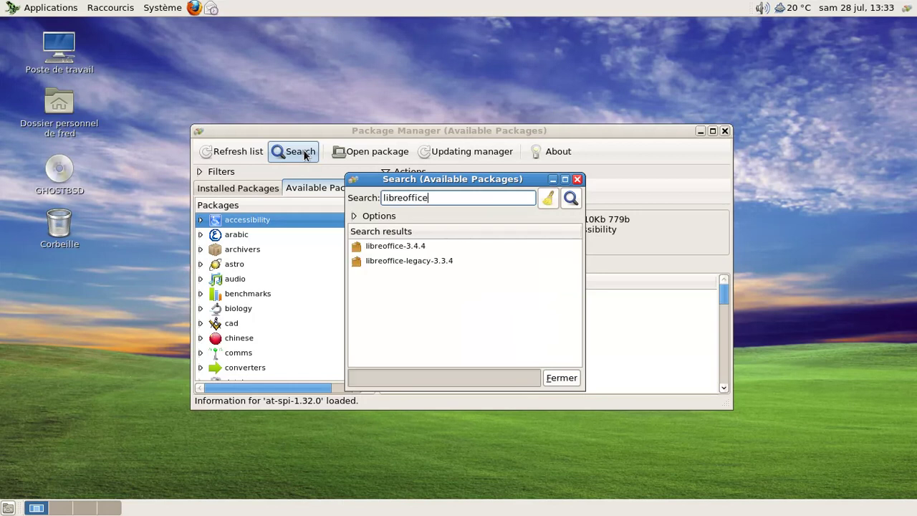
click(417, 245)
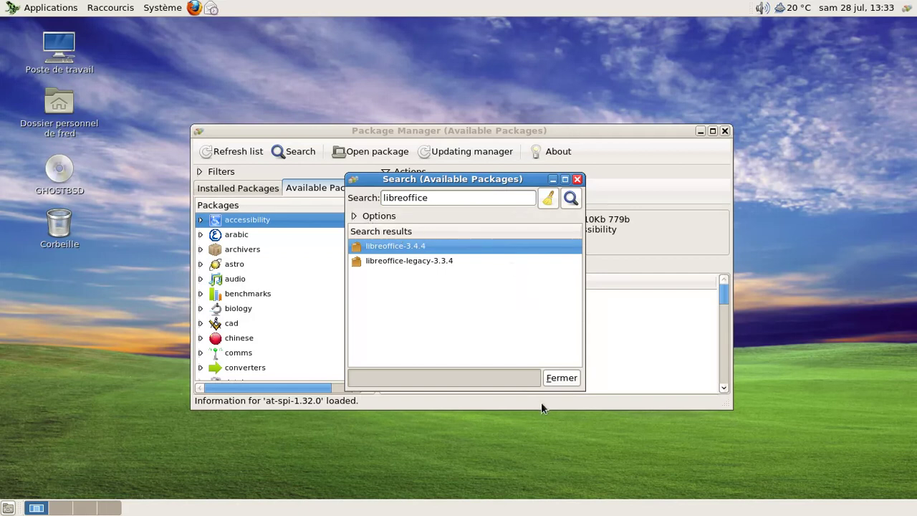
click(561, 378)
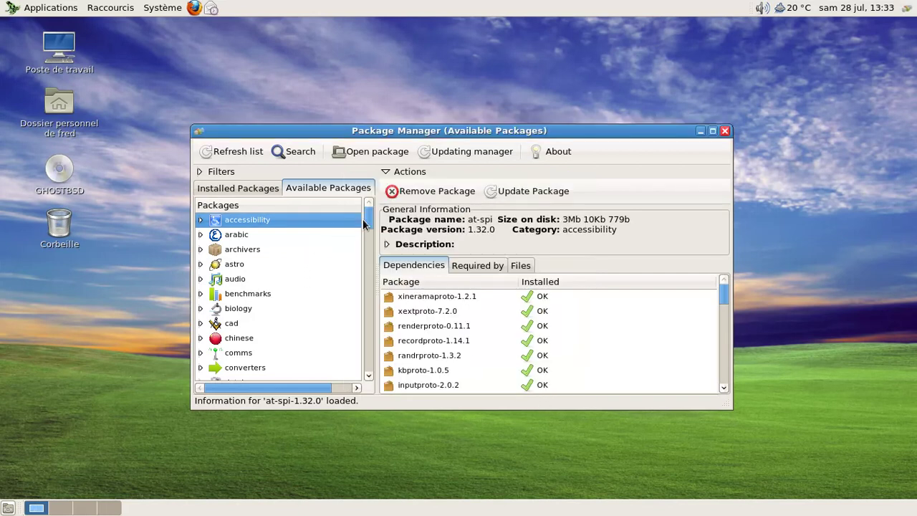
Step: Close the Package Manager and log out of the desktop session, bringing up a fresh login prompt on the text console
drag(367, 223, 360, 370)
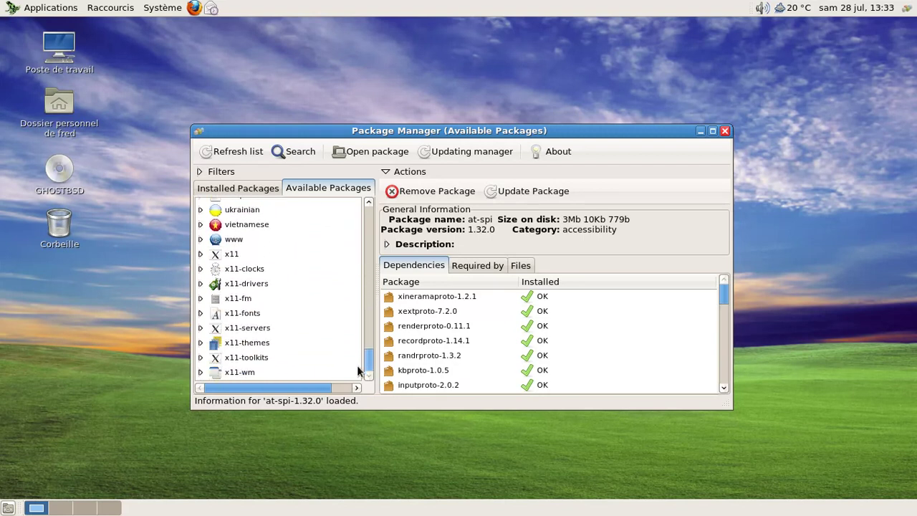
click(724, 131)
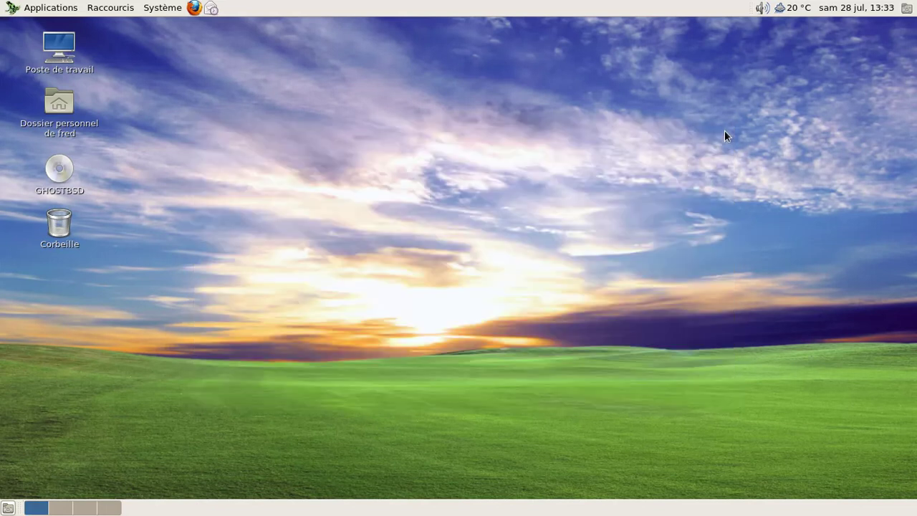
click(165, 8)
click(201, 138)
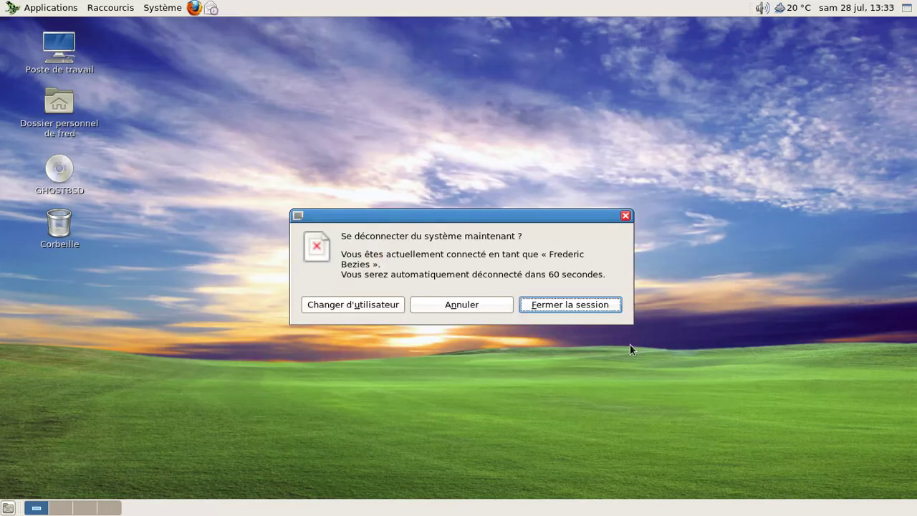
click(584, 305)
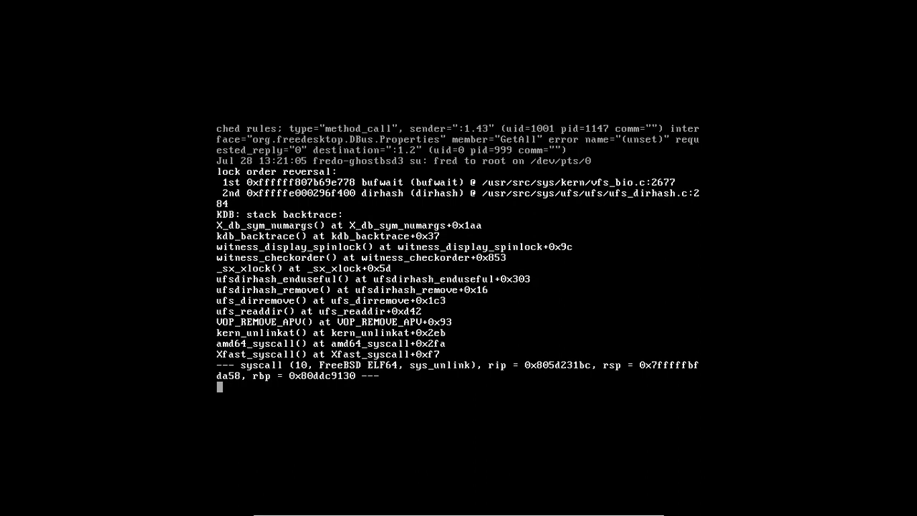
key(Return)
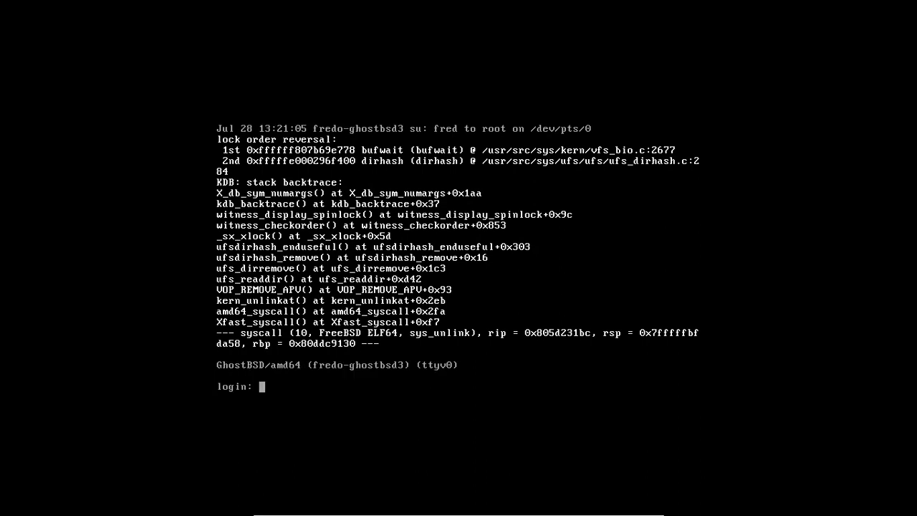
key(Return)
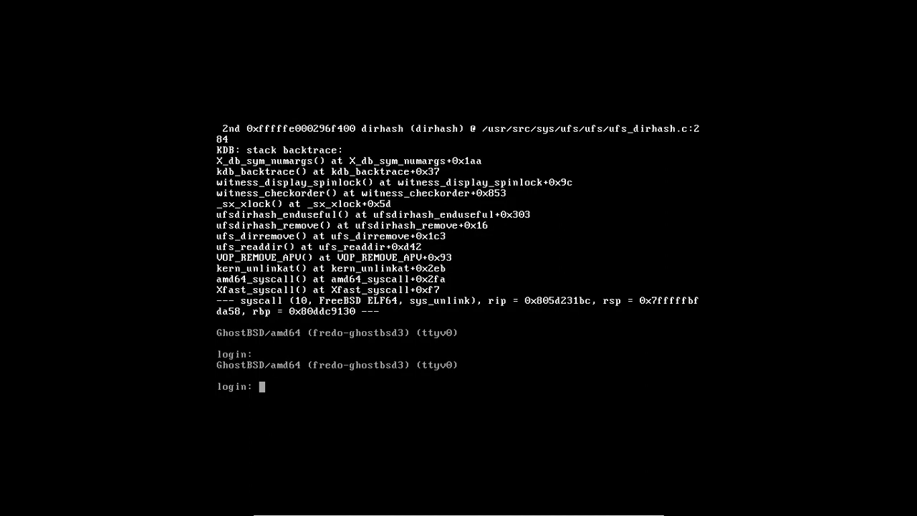